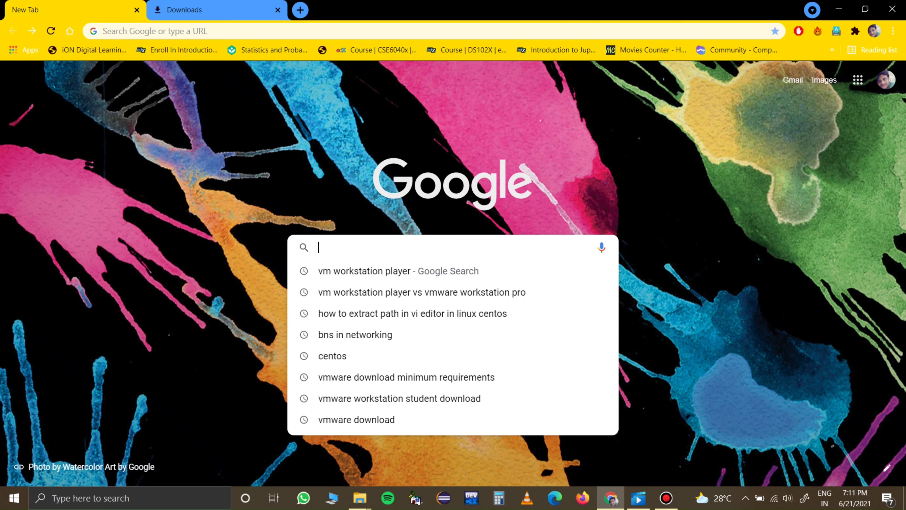
Step: Search Google for "vm workstation player" and open VMware's Workstation Player download page
{"action": "key", "text": "Down"}
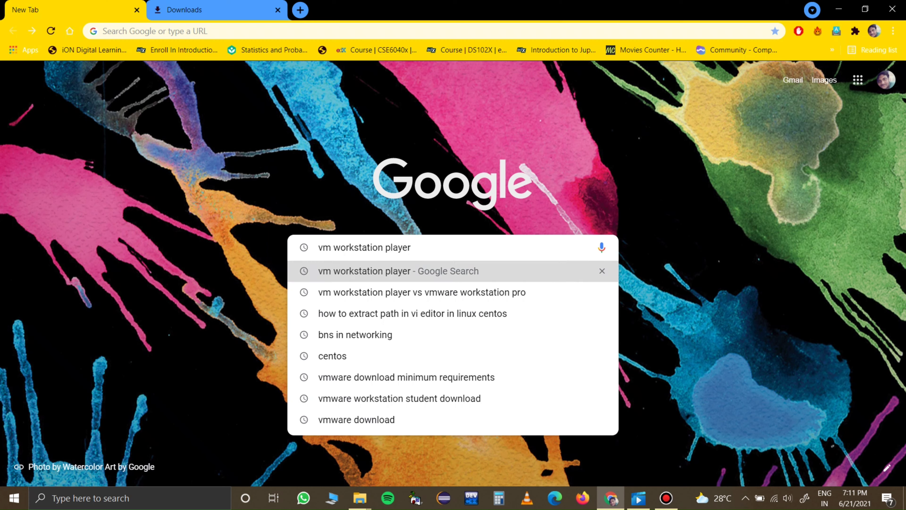
{"action": "key", "text": "Return"}
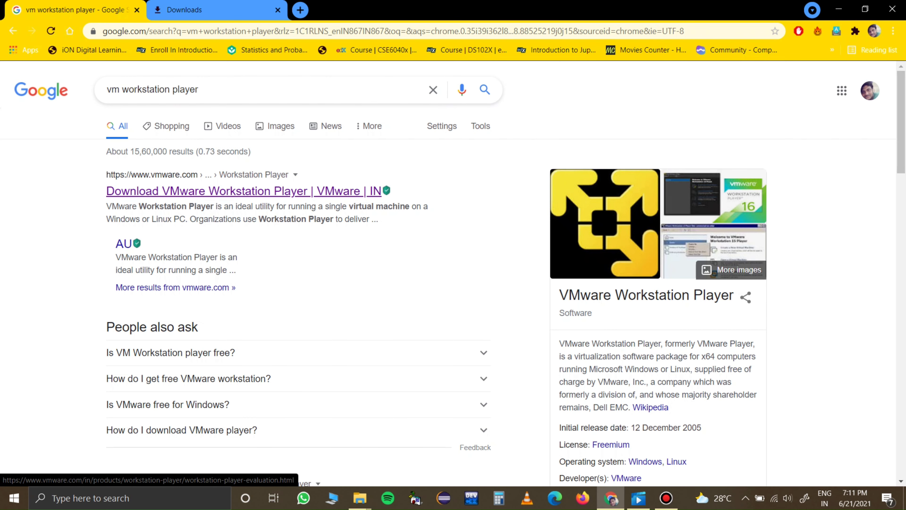
{"action": "left_click", "coordinate": [244, 190]}
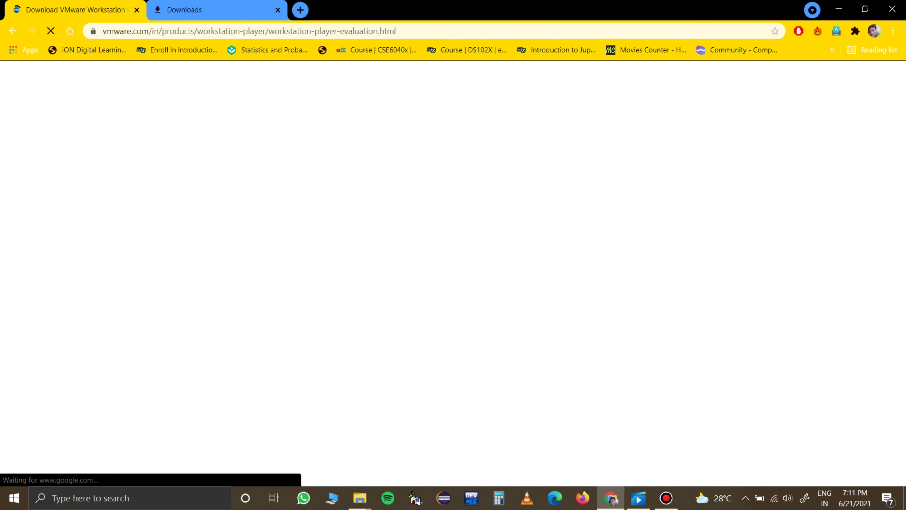
Step: Start downloading Workstation 16.0 Player for Windows and pause the download
{"action": "scroll", "coordinate": [453, 272], "scroll_direction": "down", "scroll_amount": 12}
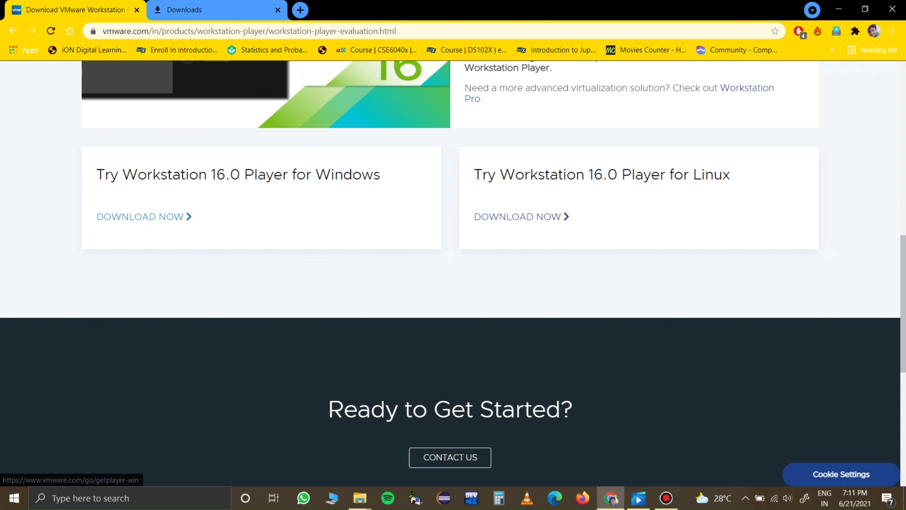
{"action": "left_click", "coordinate": [143, 216]}
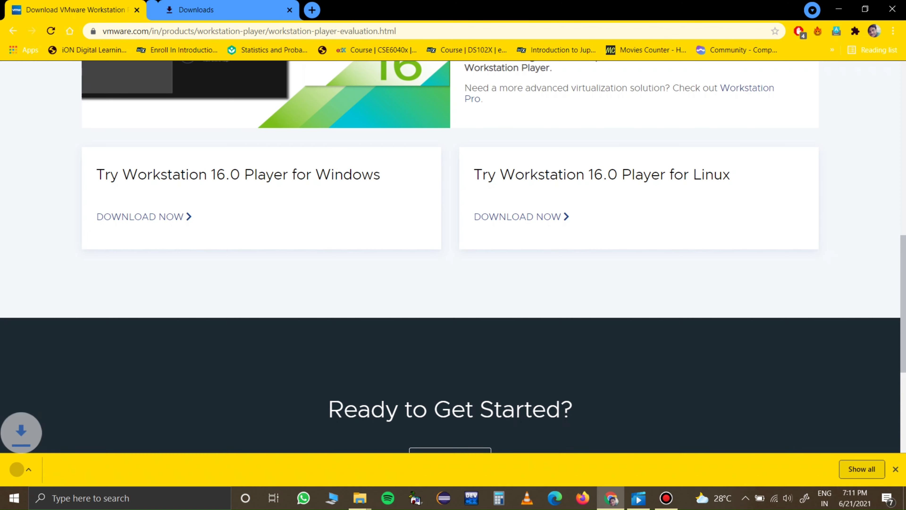
{"action": "right_click", "coordinate": [80, 460]}
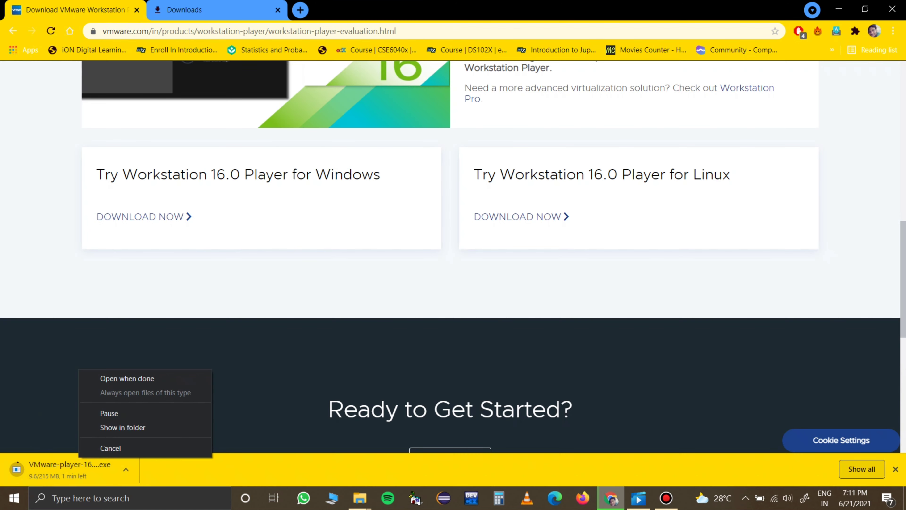
{"action": "left_click", "coordinate": [109, 412]}
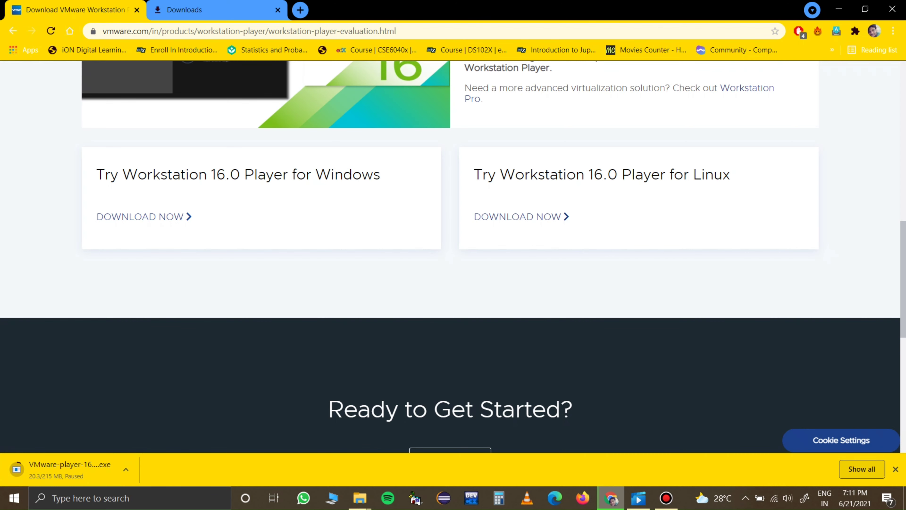
{"action": "scroll", "coordinate": [453, 250], "scroll_direction": "up", "scroll_amount": 1}
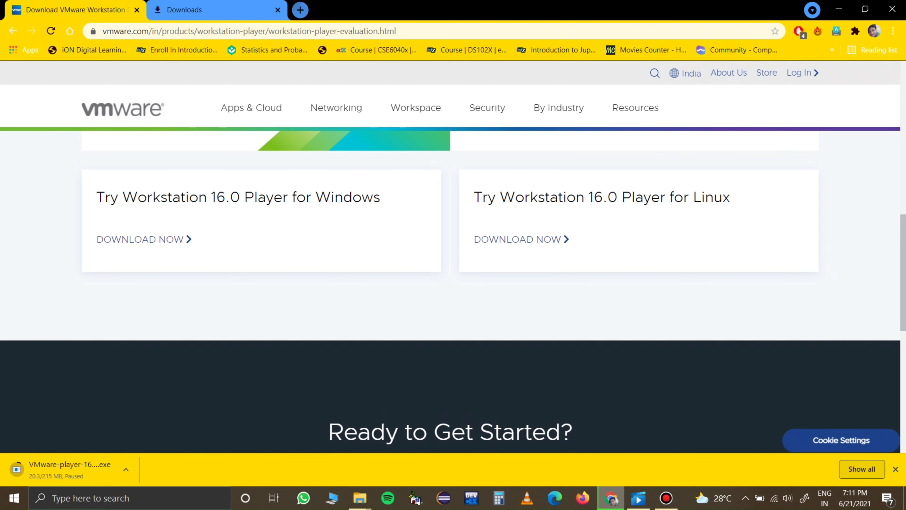
Step: Search Google for "centos 7" in a new browser tab and open the Download CentOS page on centos.org
{"action": "left_click", "coordinate": [300, 10]}
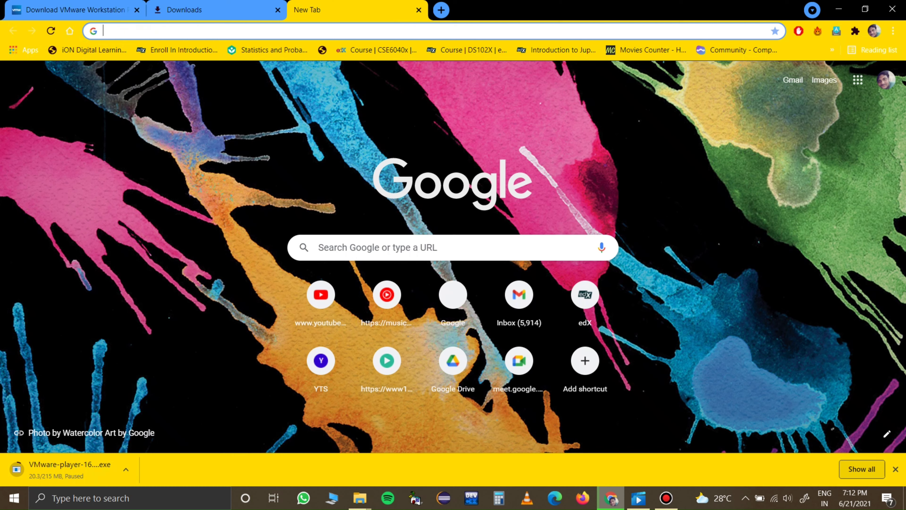
{"action": "left_click", "coordinate": [414, 247]}
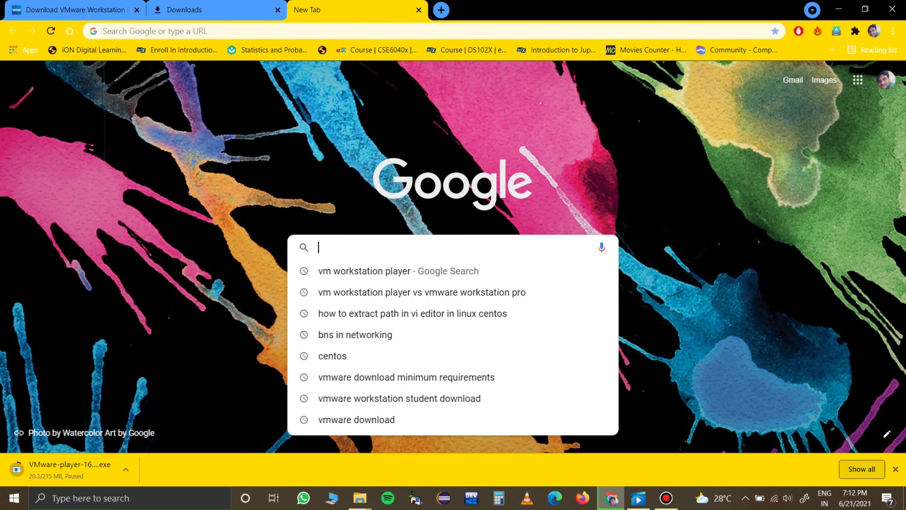
{"action": "type", "text": "centos"}
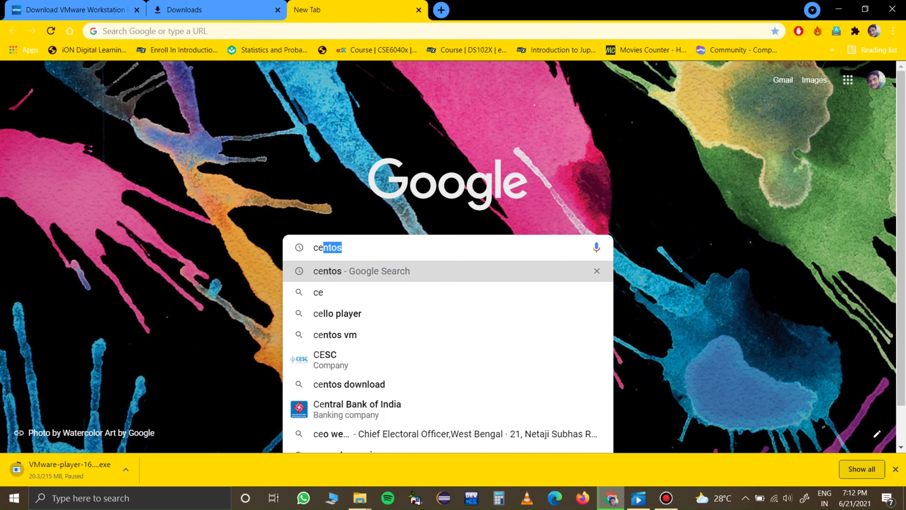
{"action": "key", "text": "Return"}
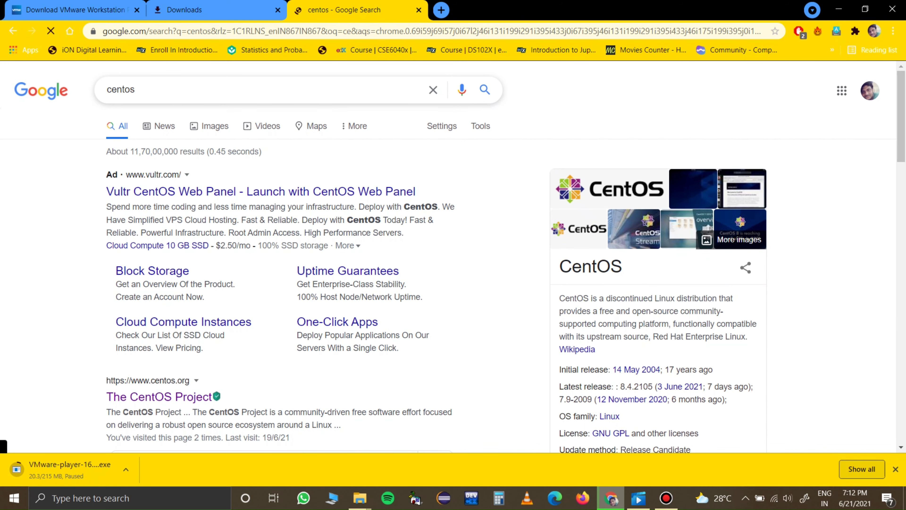
{"action": "type", "text": "7"}
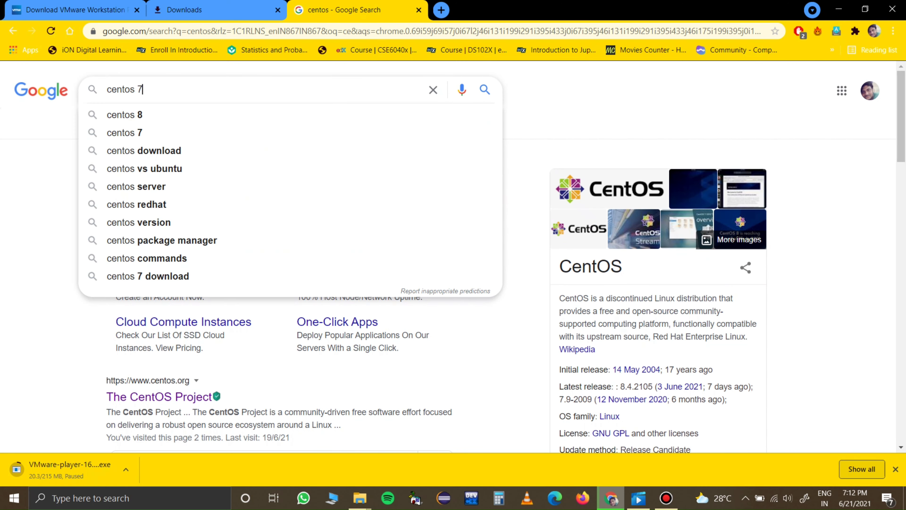
{"action": "key", "text": "Return"}
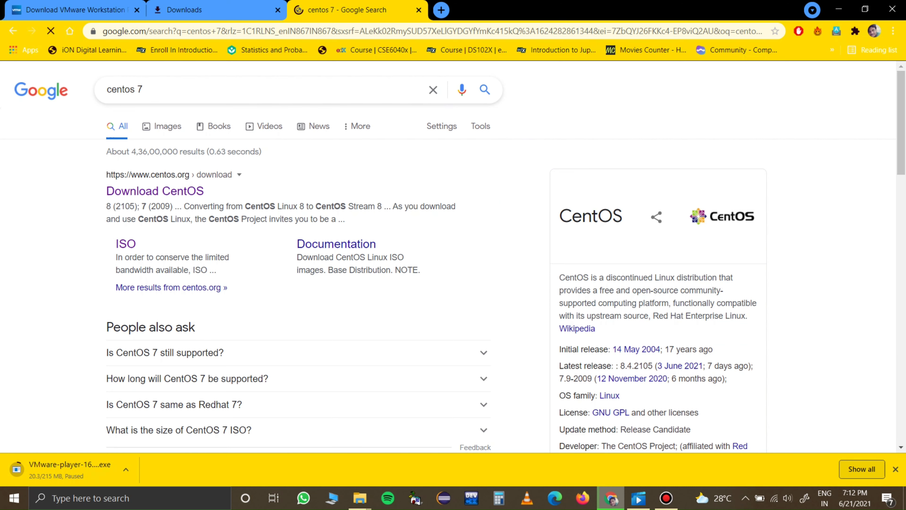
{"action": "left_click", "coordinate": [155, 191]}
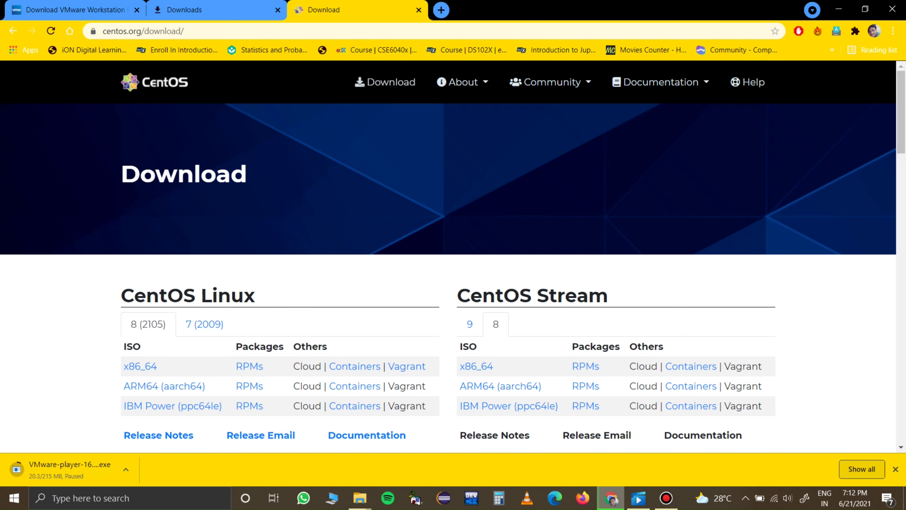
{"action": "right_click", "coordinate": [165, 191]}
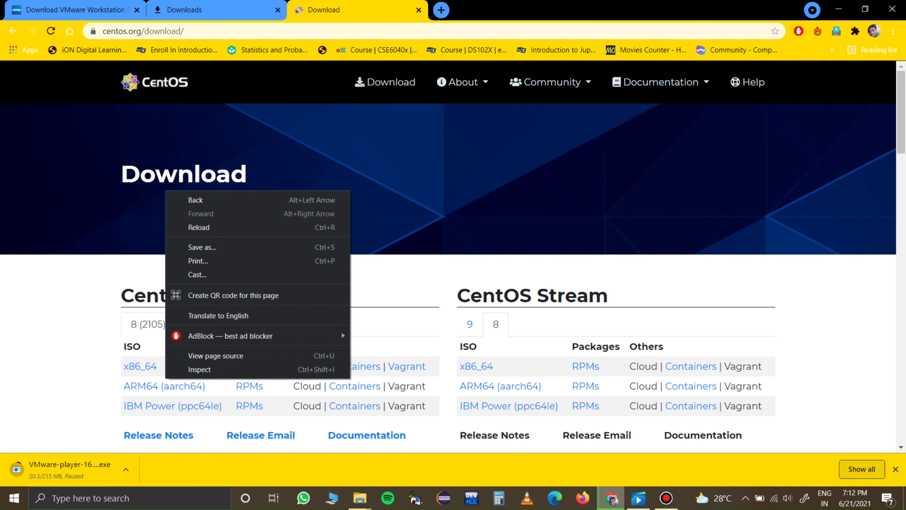
{"action": "key", "text": "Escape"}
Step: Choose the x86_64 ISO of CentOS Linux 7 (2009) and open its mirrors.piconets.webwerks.in mirror
{"action": "scroll", "coordinate": [204, 324], "scroll_direction": "down", "scroll_amount": 3}
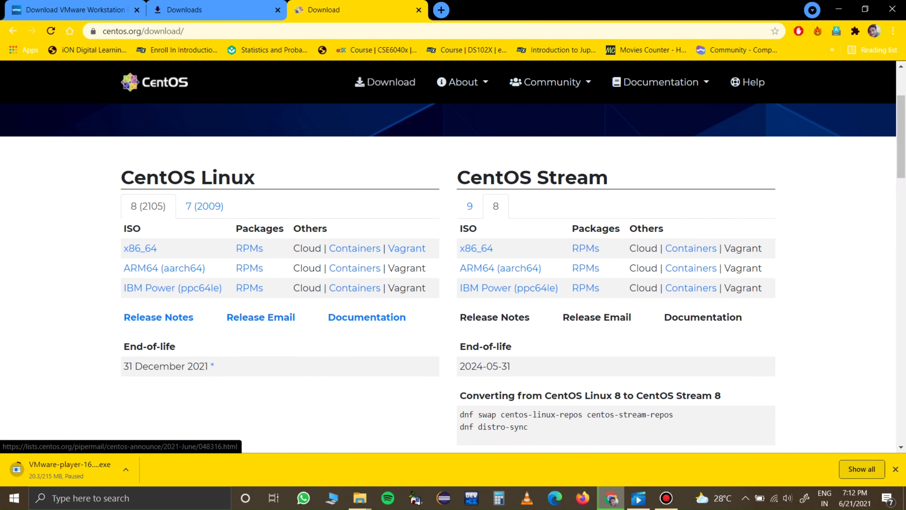
{"action": "left_click", "coordinate": [205, 206]}
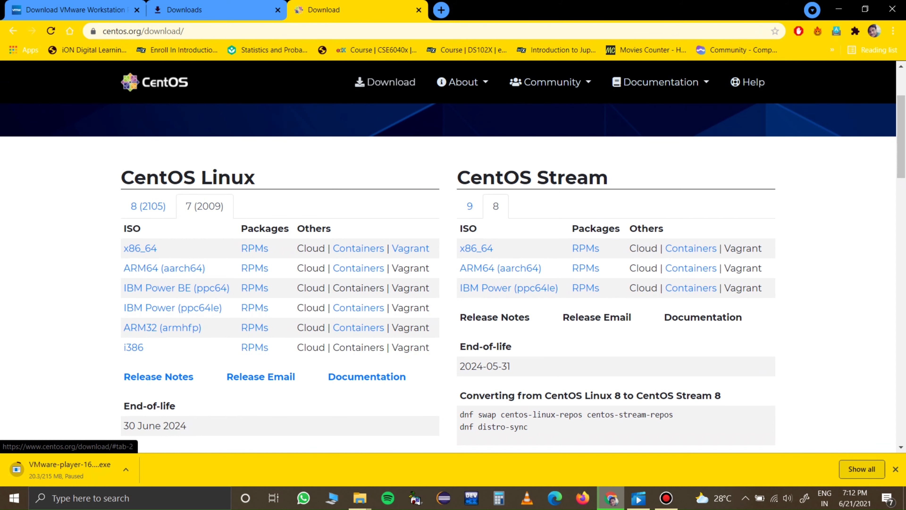
{"action": "scroll", "coordinate": [204, 206], "scroll_direction": "down", "scroll_amount": 1}
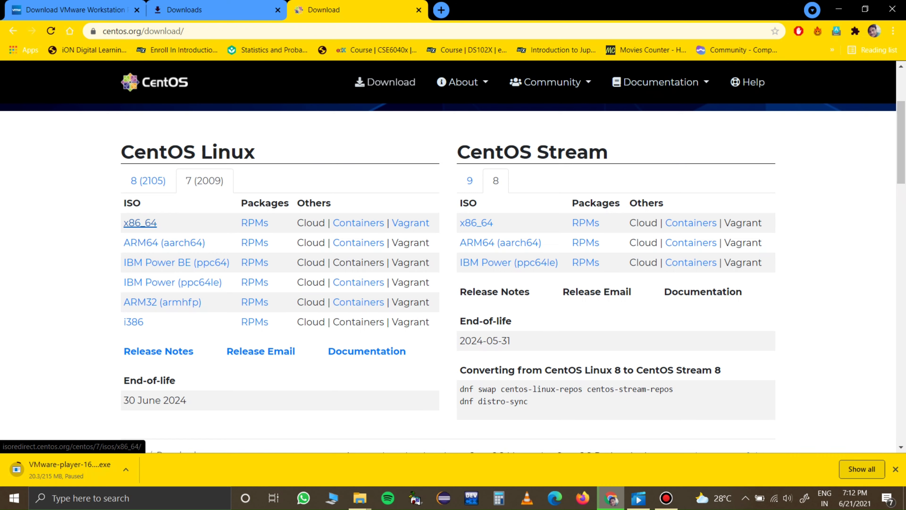
{"action": "left_click", "coordinate": [140, 222]}
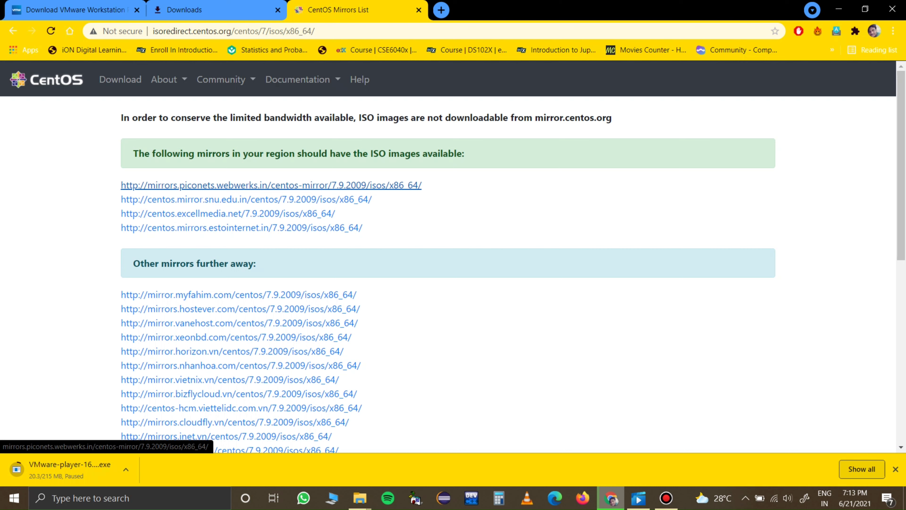
{"action": "left_click", "coordinate": [271, 185]}
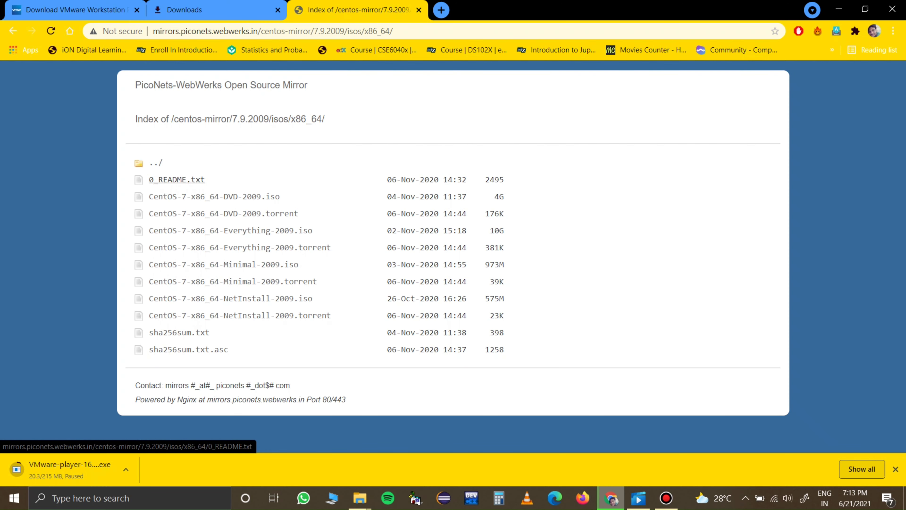
Step: Read the DVD and Minimal image descriptions in 0_README.txt and return to the mirror's file listing
{"action": "left_click", "coordinate": [177, 179]}
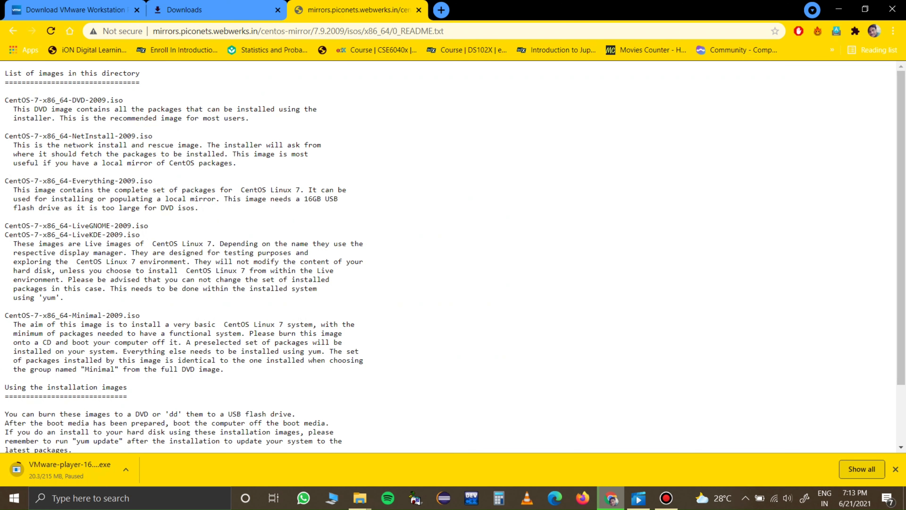
{"action": "left_click_drag", "start_coordinate": [4, 100], "coordinate": [250, 119]}
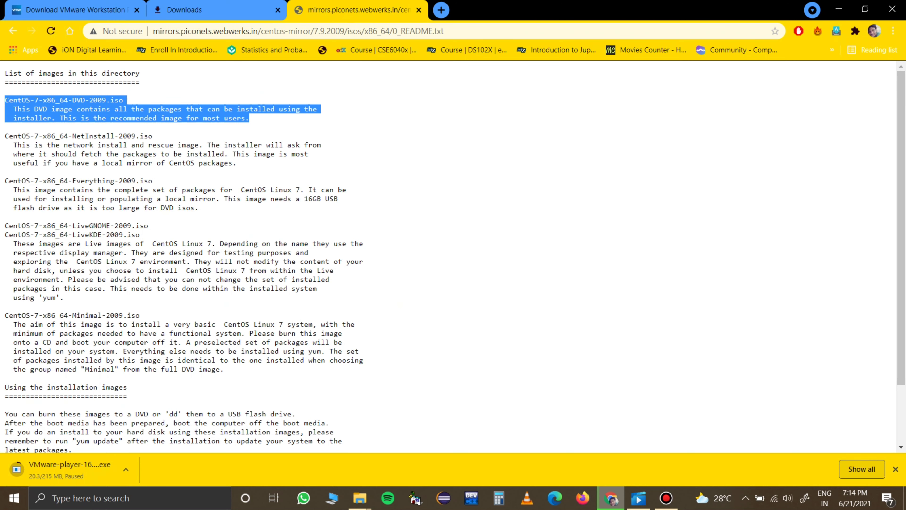
{"action": "scroll", "coordinate": [453, 256], "scroll_direction": "down", "scroll_amount": 1}
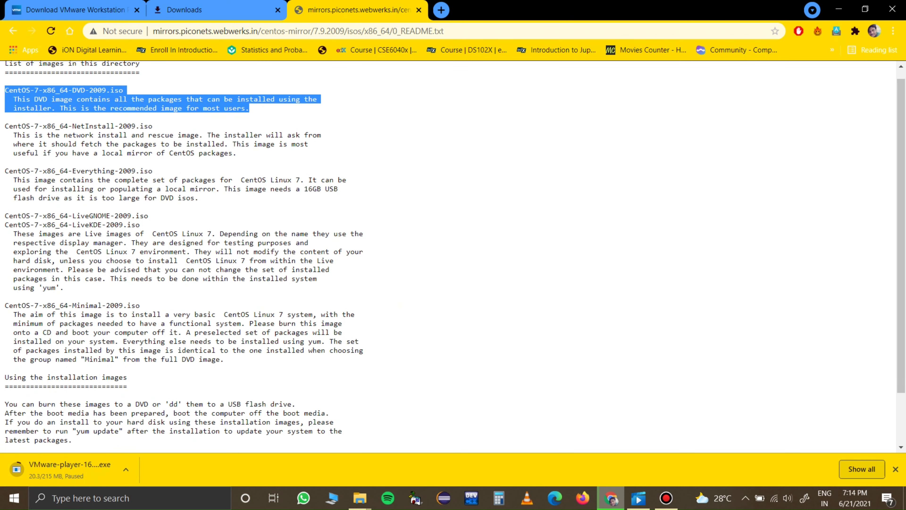
{"action": "triple_click", "coordinate": [72, 305]}
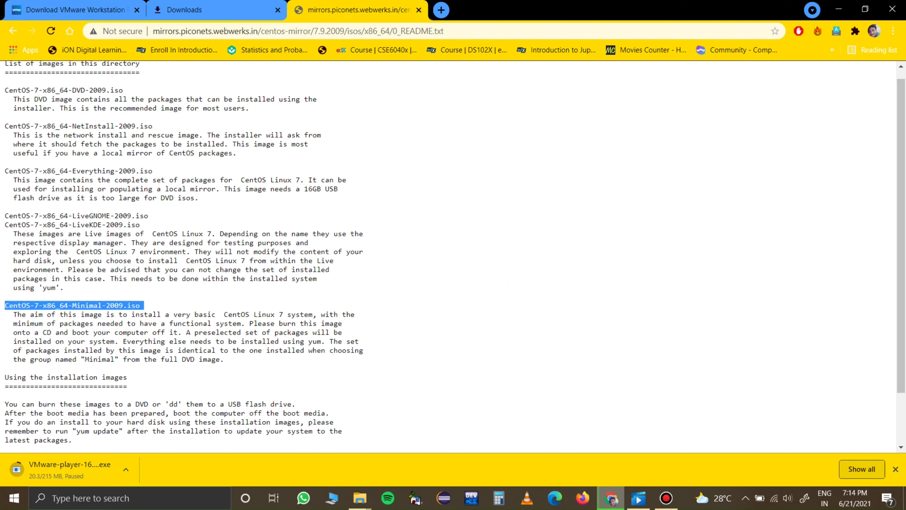
{"action": "left_click_drag", "start_coordinate": [223, 359], "coordinate": [5, 314]}
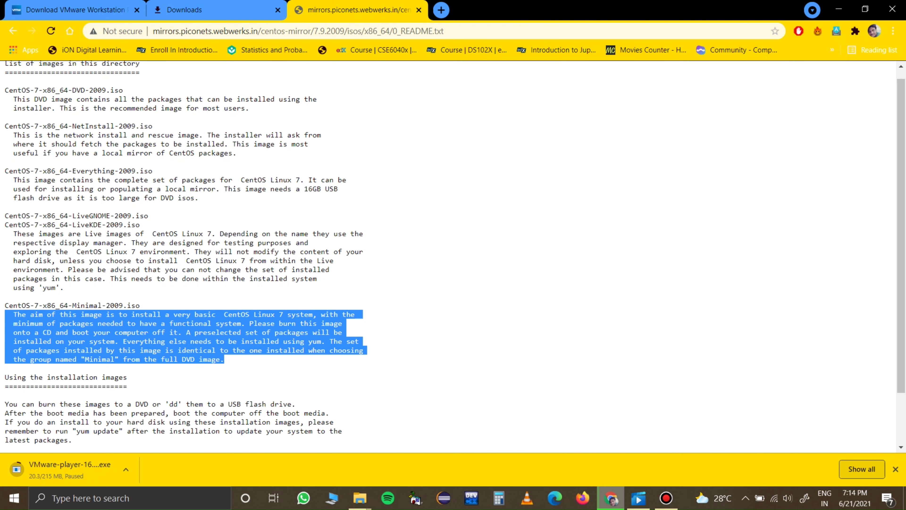
{"action": "left_click", "coordinate": [12, 30]}
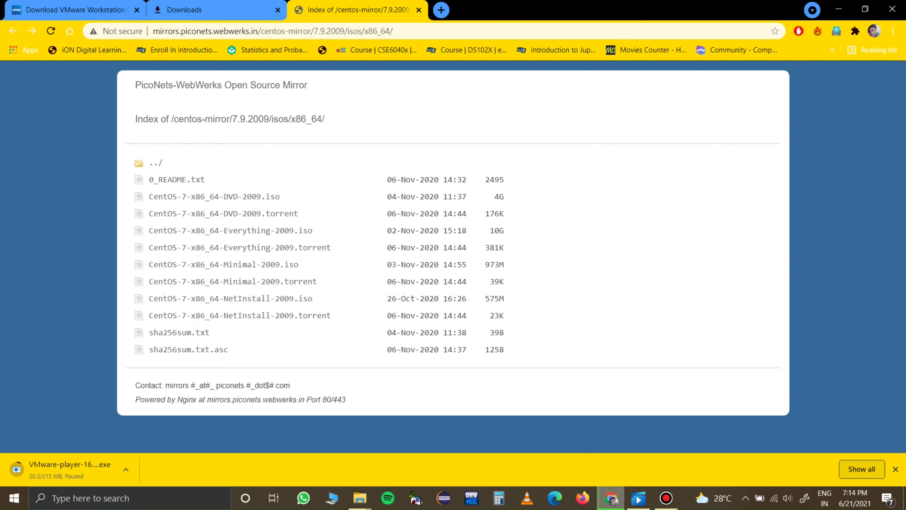
Step: Open the Windows About your PC settings, review the device and Windows specifications, and minimize the window
{"action": "left_click", "coordinate": [130, 498]}
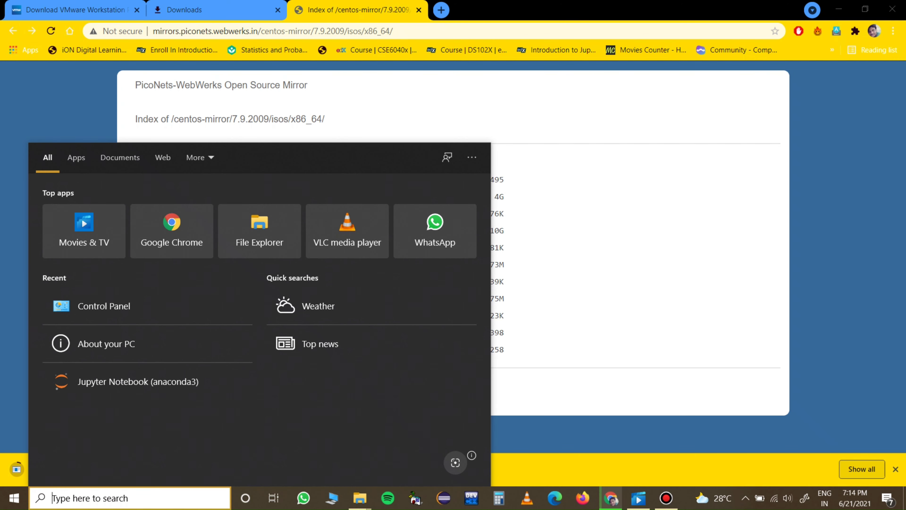
{"action": "type", "text": "ab"}
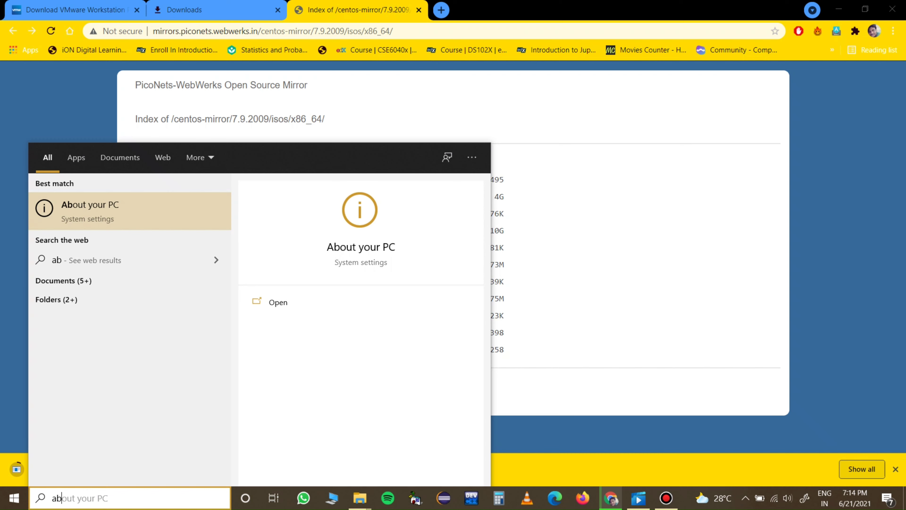
{"action": "key", "text": "Return"}
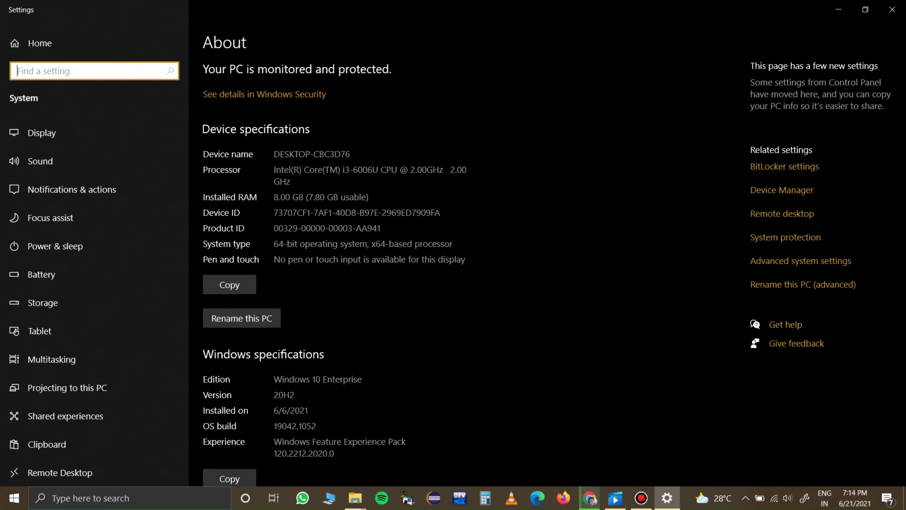
{"action": "scroll", "coordinate": [554, 271], "scroll_direction": "down", "scroll_amount": 2}
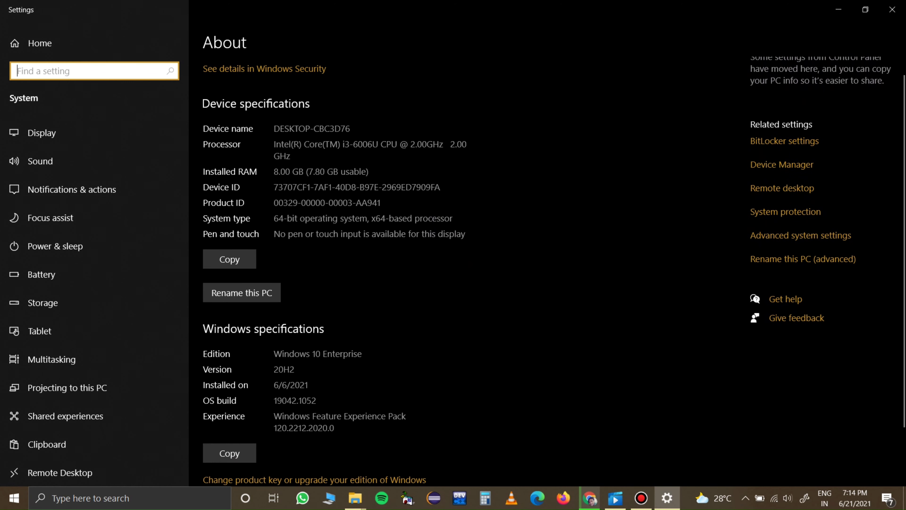
{"action": "scroll", "coordinate": [554, 271], "scroll_direction": "down", "scroll_amount": 2}
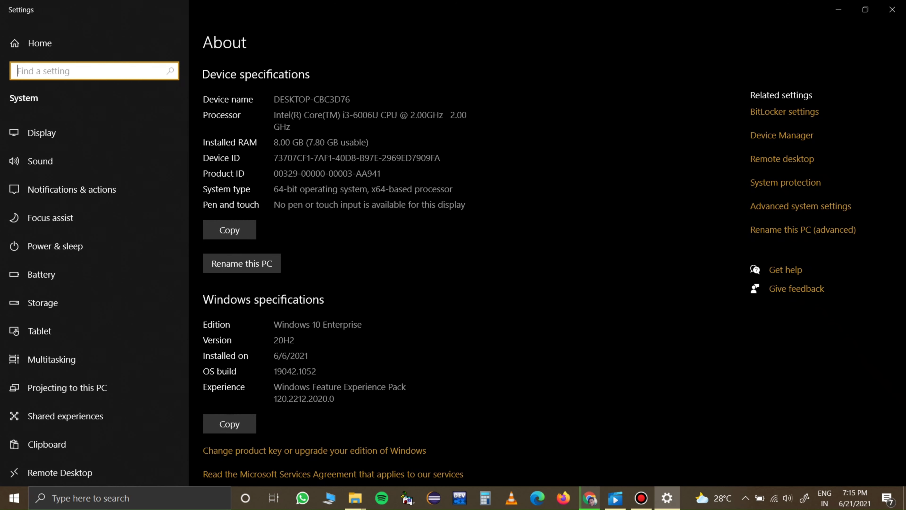
{"action": "scroll", "coordinate": [554, 271], "scroll_direction": "up", "scroll_amount": 1}
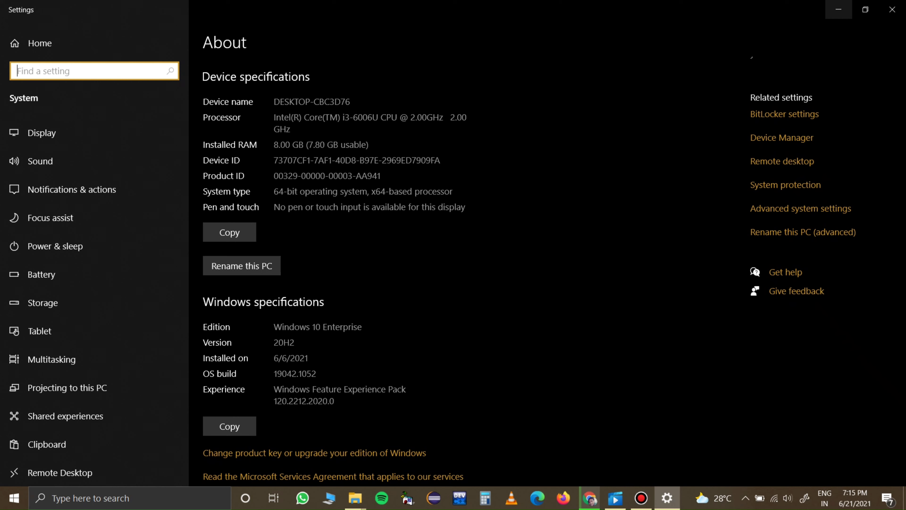
{"action": "left_click", "coordinate": [838, 9]}
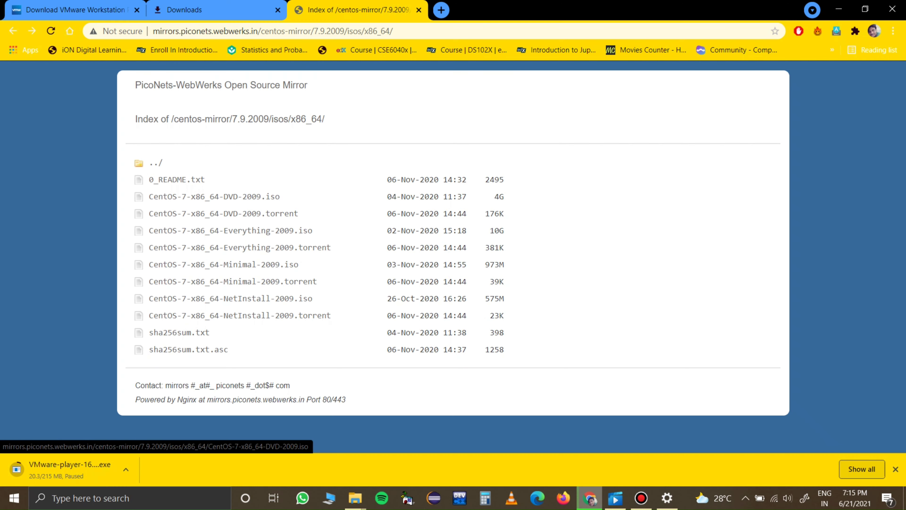
Step: Switch back to the VMware Workstation Player download page
{"action": "left_click", "coordinate": [214, 10]}
{"action": "left_click", "coordinate": [76, 10]}
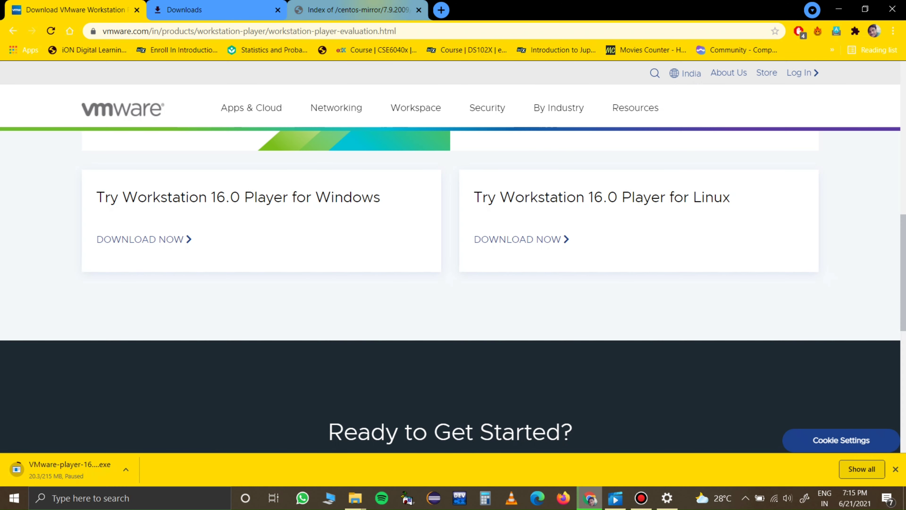
{"action": "mouse_move", "coordinate": [421, 3]}
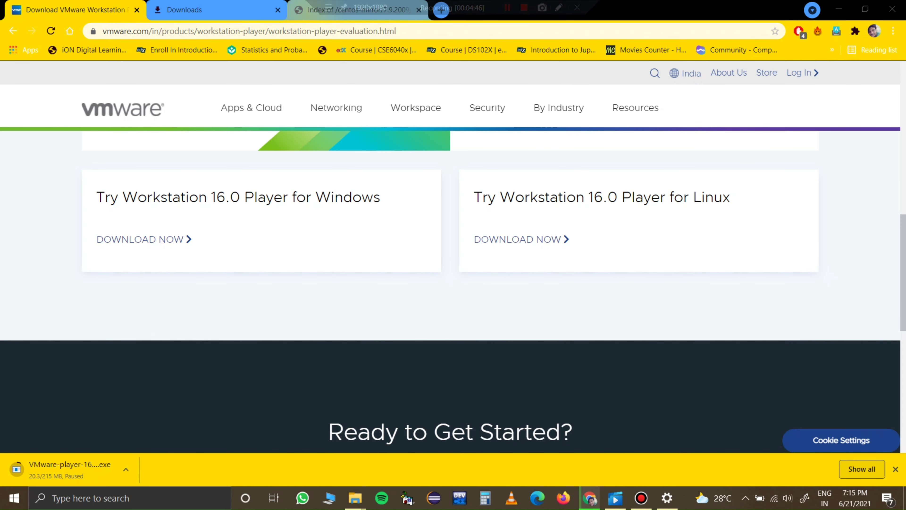
{"action": "left_click", "coordinate": [343, 10]}
{"action": "left_click", "coordinate": [77, 10]}
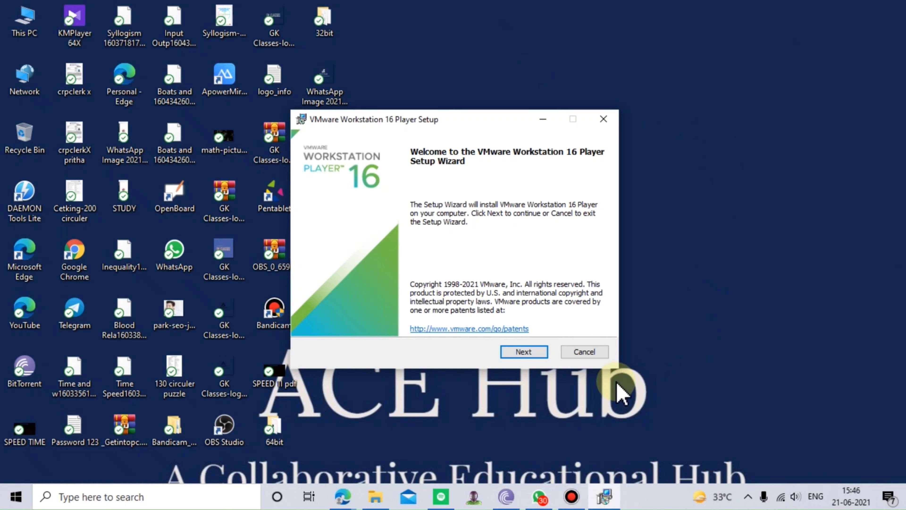
Step: Accept the license agreement in the VMware Workstation 16 Player setup and include the Enhanced Keyboard Driver with the default install location
{"action": "left_click", "coordinate": [521, 352]}
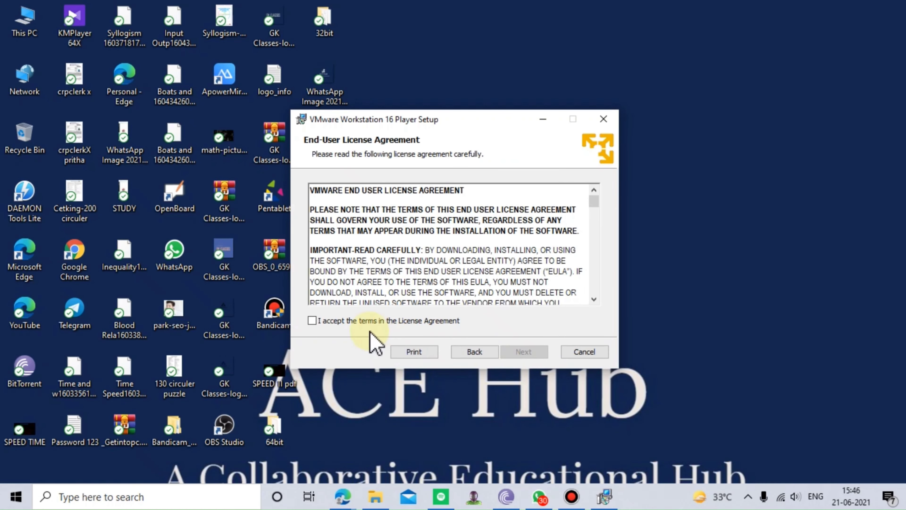
{"action": "left_click", "coordinate": [367, 320]}
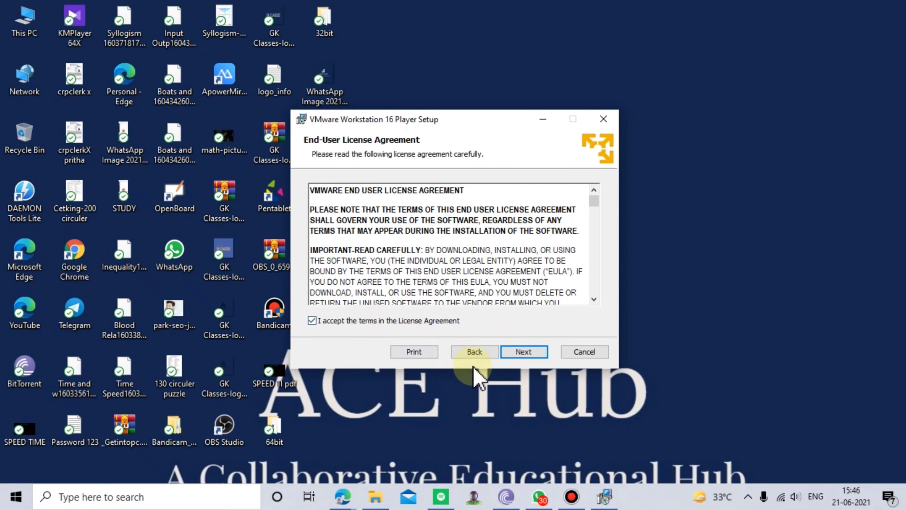
{"action": "left_click", "coordinate": [508, 350]}
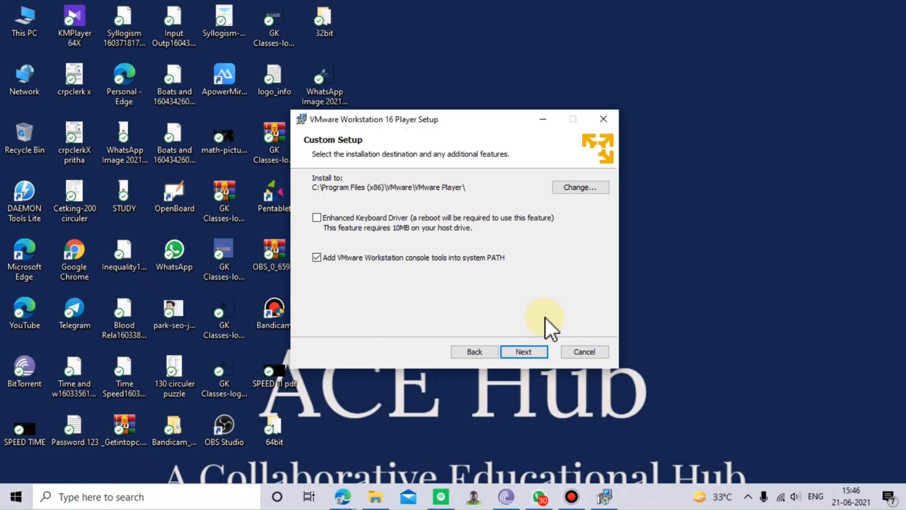
{"action": "left_click", "coordinate": [317, 218]}
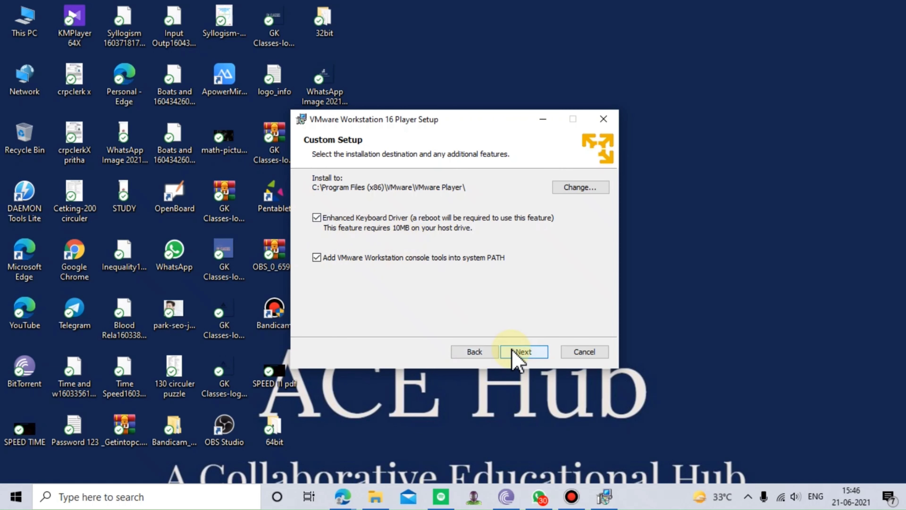
{"action": "left_click", "coordinate": [523, 352]}
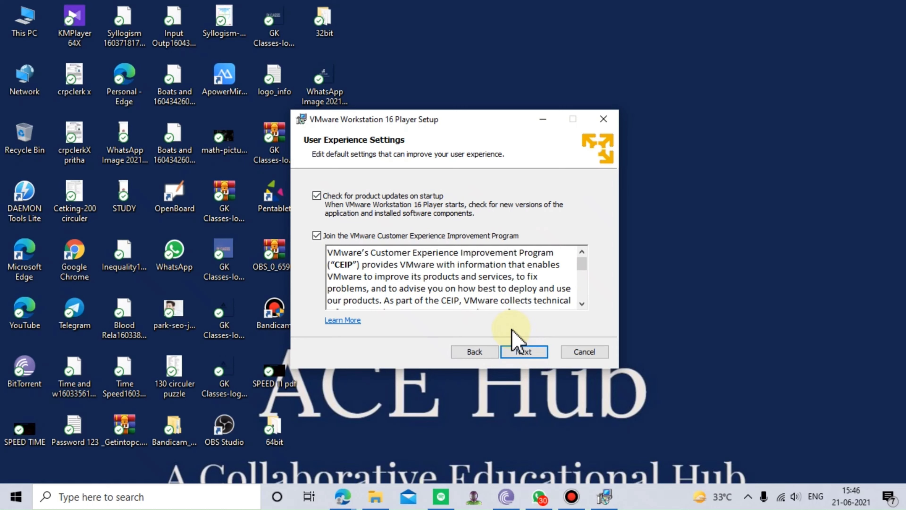
Step: Review the Customer Experience Improvement Program text, keep the default user experience and shortcut options, and start the installation
{"action": "left_click_drag", "start_coordinate": [587, 267], "coordinate": [603, 333]}
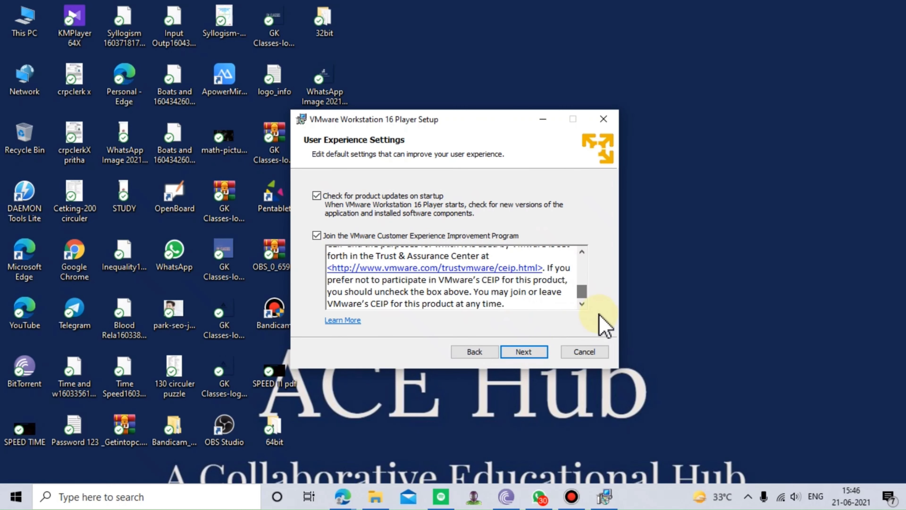
{"action": "left_click_drag", "start_coordinate": [584, 293], "coordinate": [586, 257]}
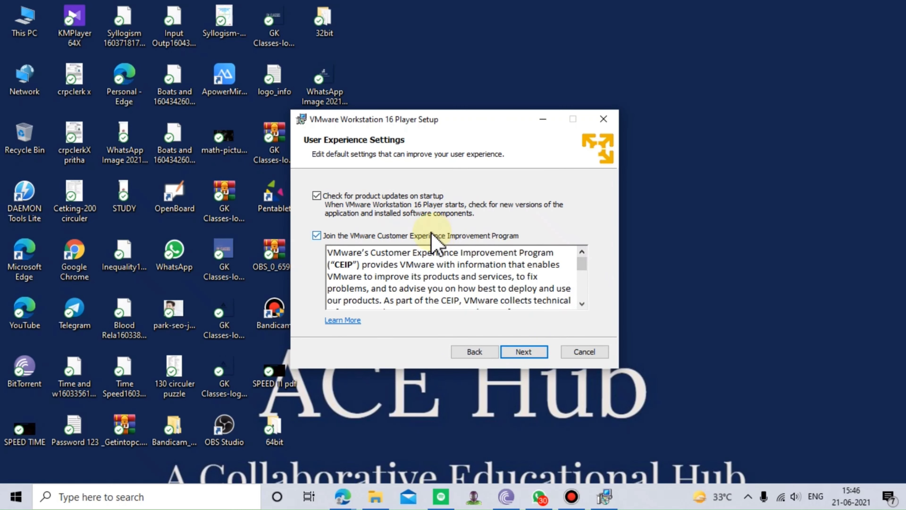
{"action": "left_click", "coordinate": [521, 353]}
{"action": "left_click", "coordinate": [519, 353]}
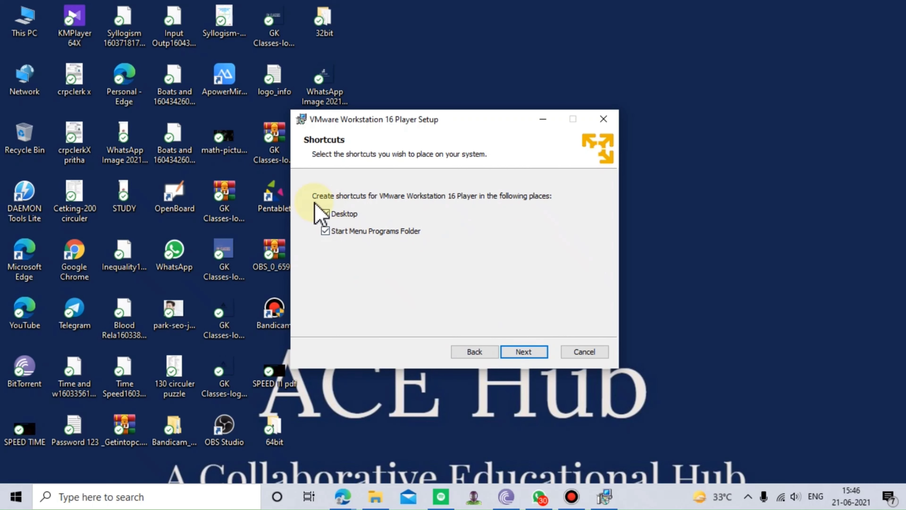
{"action": "left_click", "coordinate": [530, 353]}
{"action": "left_click", "coordinate": [532, 351]}
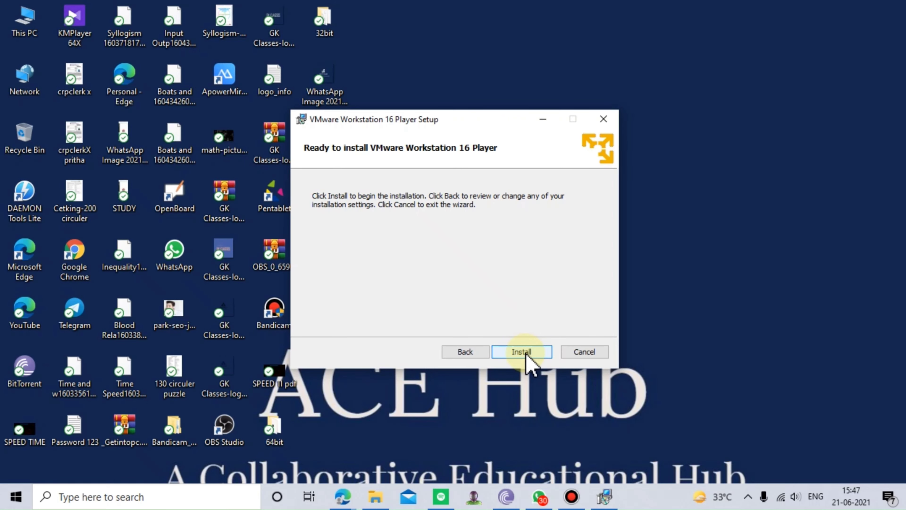
{"action": "left_click", "coordinate": [525, 354]}
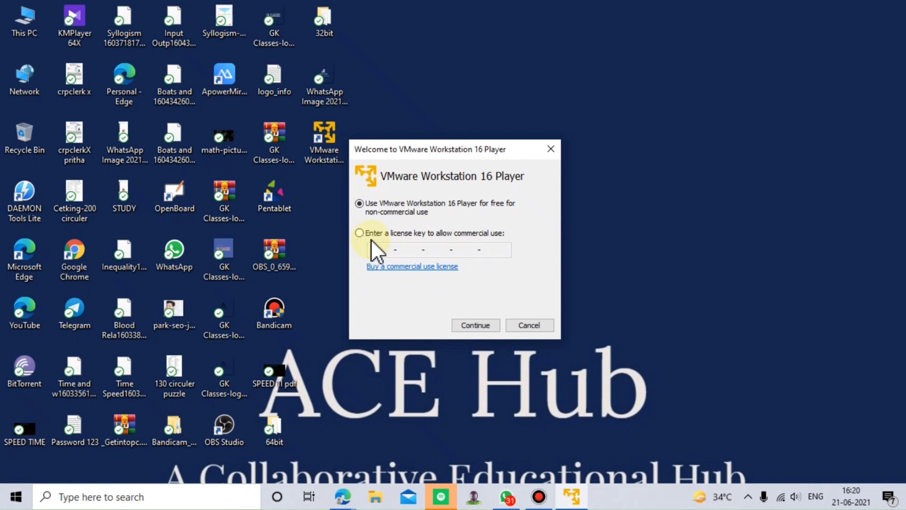
Step: Choose free non-commercial use of VMware Workstation 16 Player, finish the welcome dialog, and maximize the Player window
{"action": "left_click", "coordinate": [476, 325]}
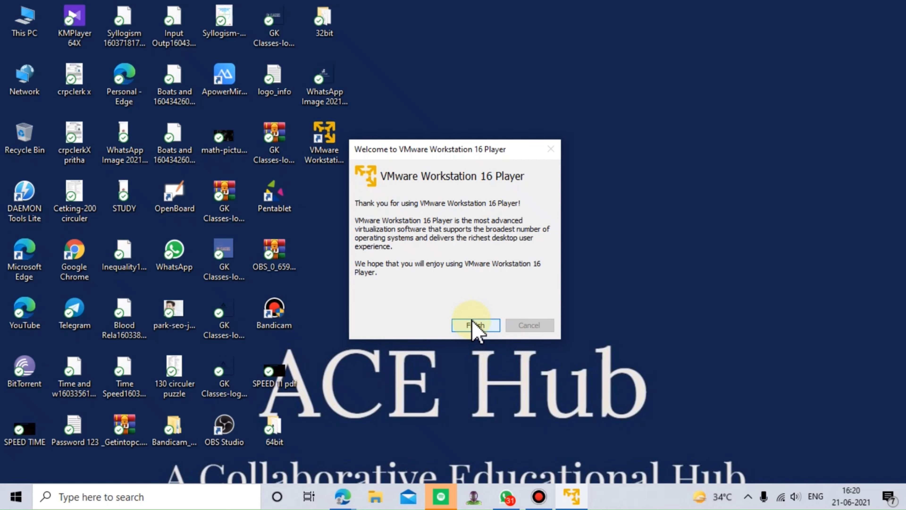
{"action": "left_click", "coordinate": [475, 325]}
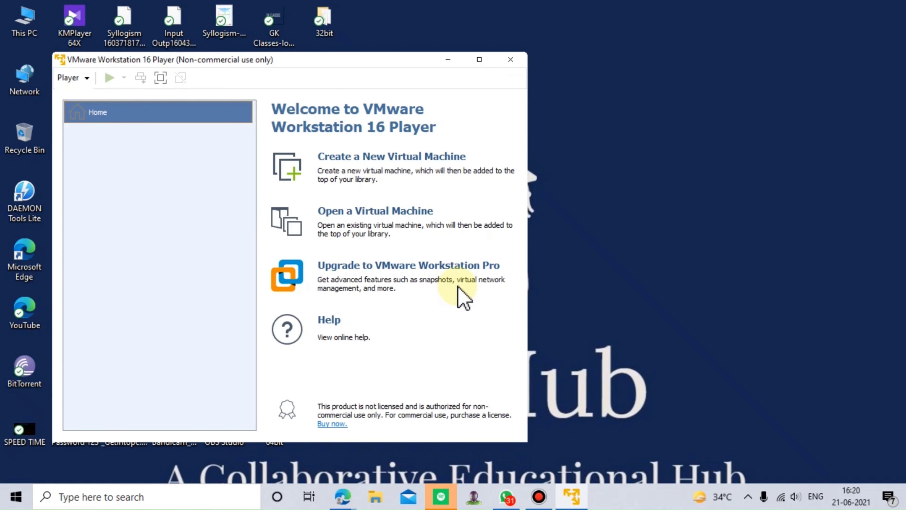
{"action": "left_click_drag", "start_coordinate": [340, 64], "coordinate": [525, 54]}
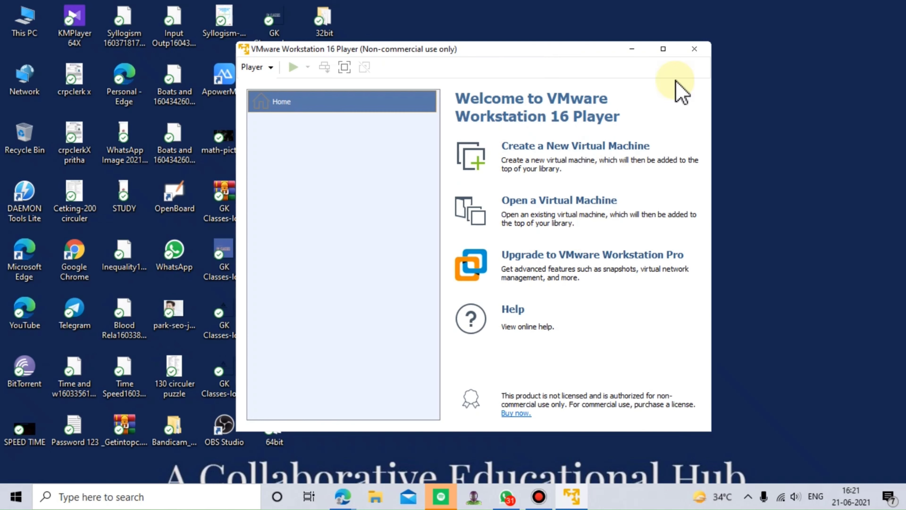
{"action": "left_click", "coordinate": [671, 51]}
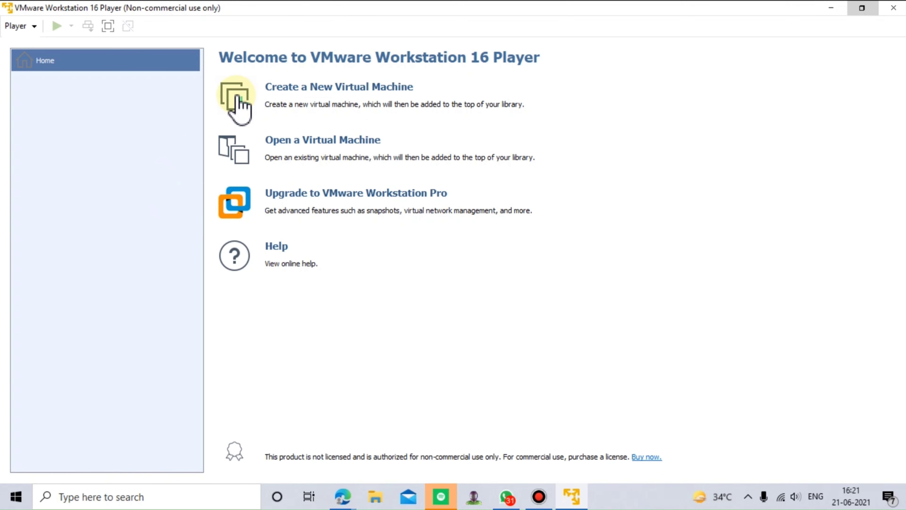
Step: Start a new virtual machine using the CentOS-7-x86_64-DVD-2009 ISO from Local Disk (E:) as the installer disc image
{"action": "left_click", "coordinate": [237, 100]}
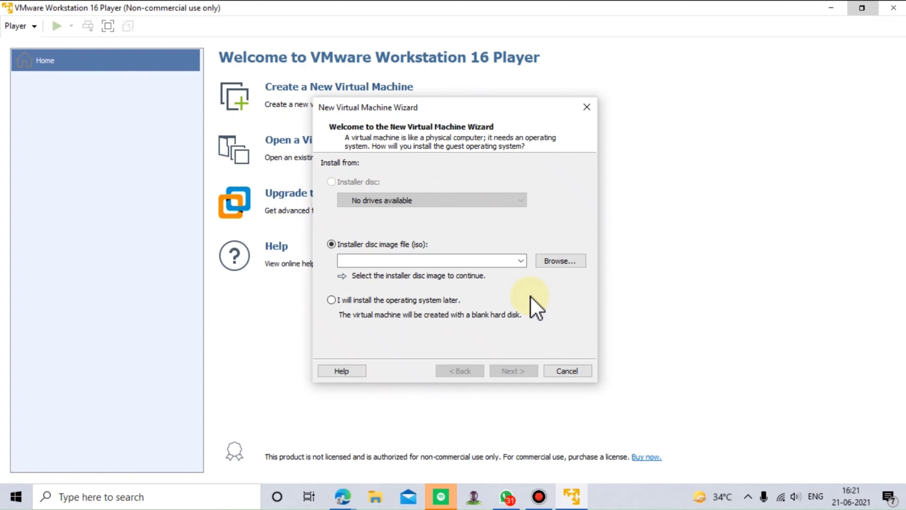
{"action": "left_click", "coordinate": [548, 262]}
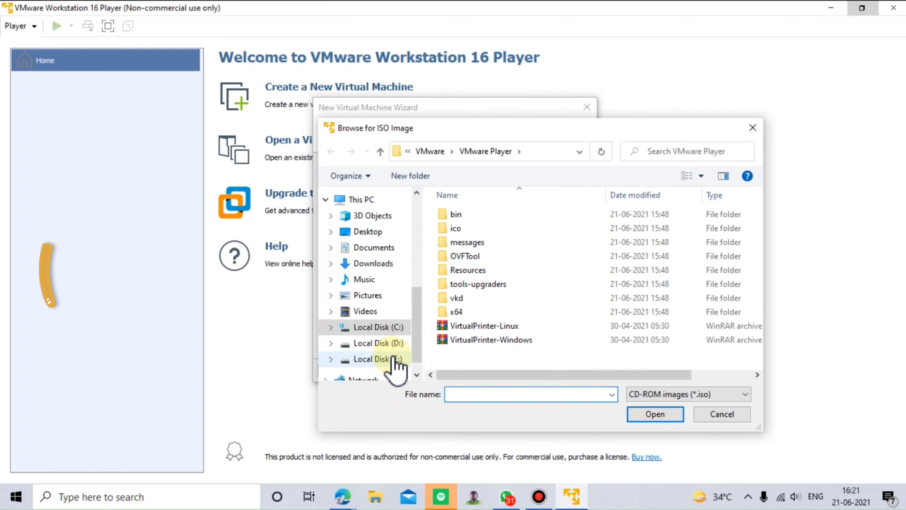
{"action": "left_click", "coordinate": [396, 368]}
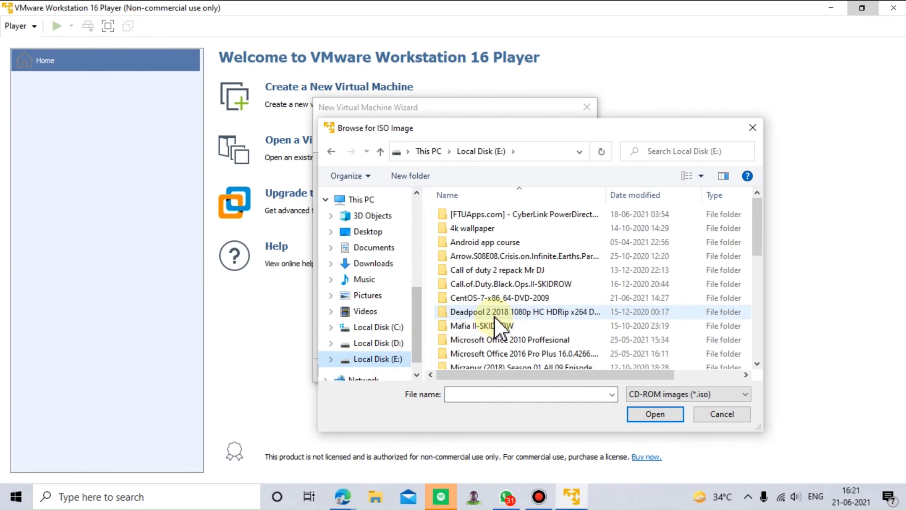
{"action": "scroll", "coordinate": [497, 316], "scroll_direction": "down", "scroll_amount": 2}
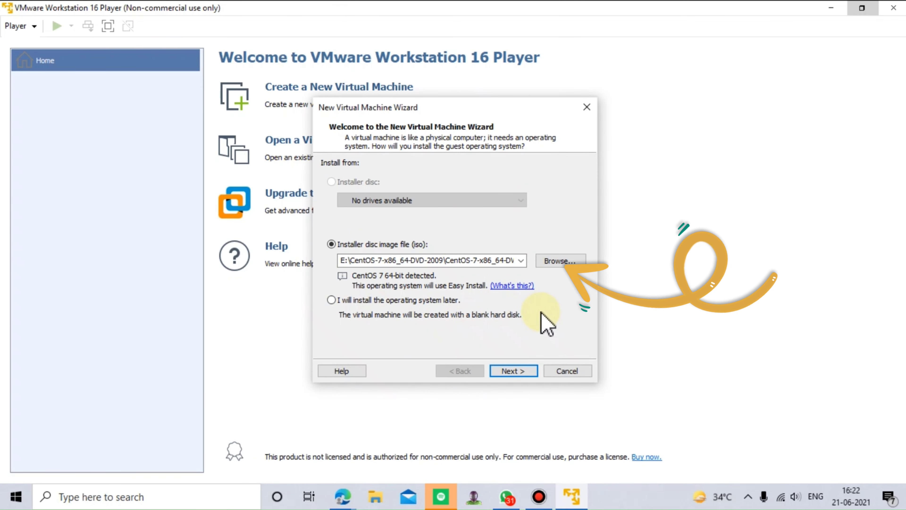
{"action": "left_click", "coordinate": [520, 370]}
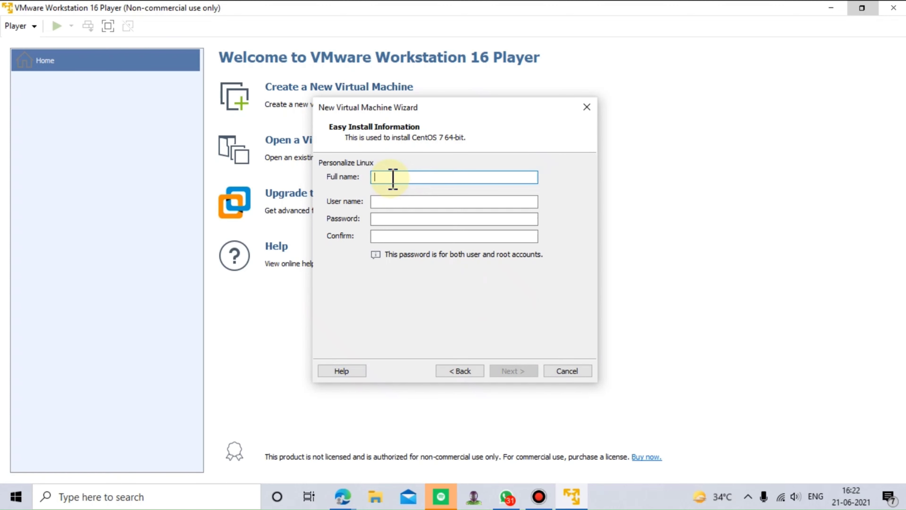
Step: Set the Easy Install user name to admin and enter the user's full name
{"action": "type", "text": "admin"}
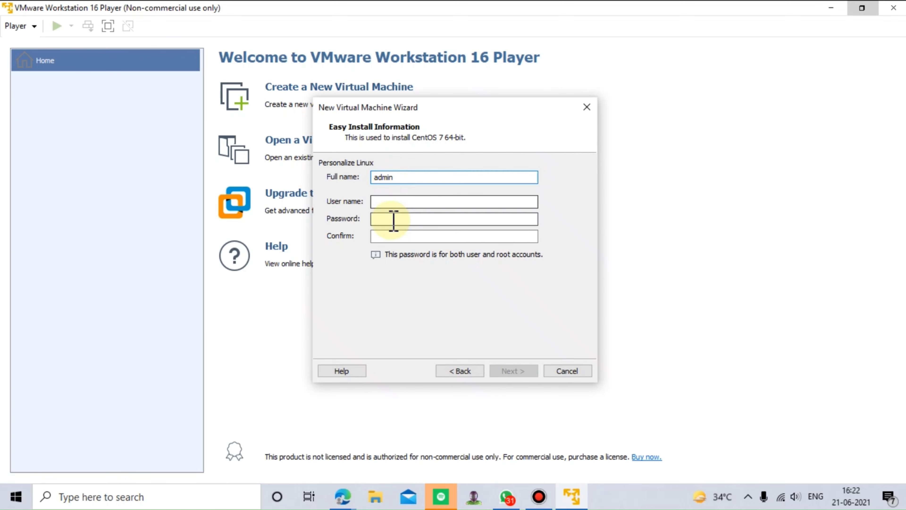
{"action": "left_click", "coordinate": [394, 201]}
{"action": "type", "text": "admin"}
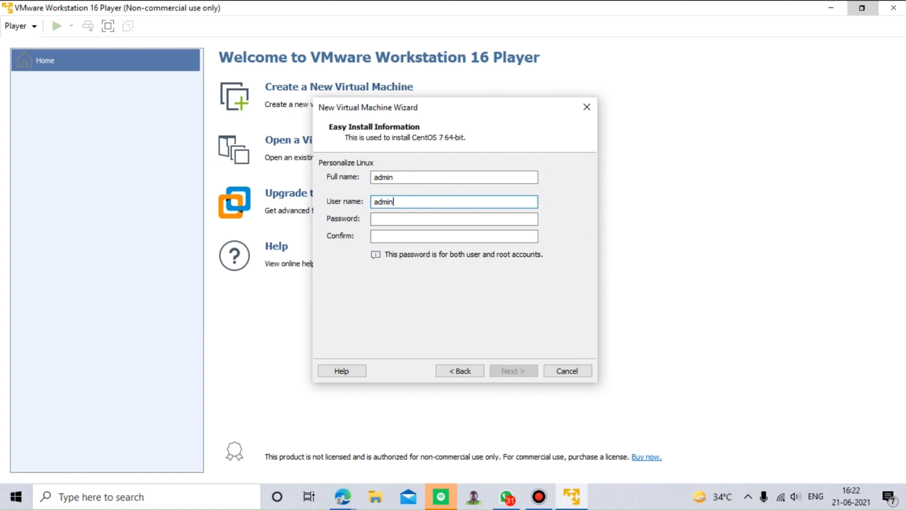
{"action": "left_click", "coordinate": [395, 178]}
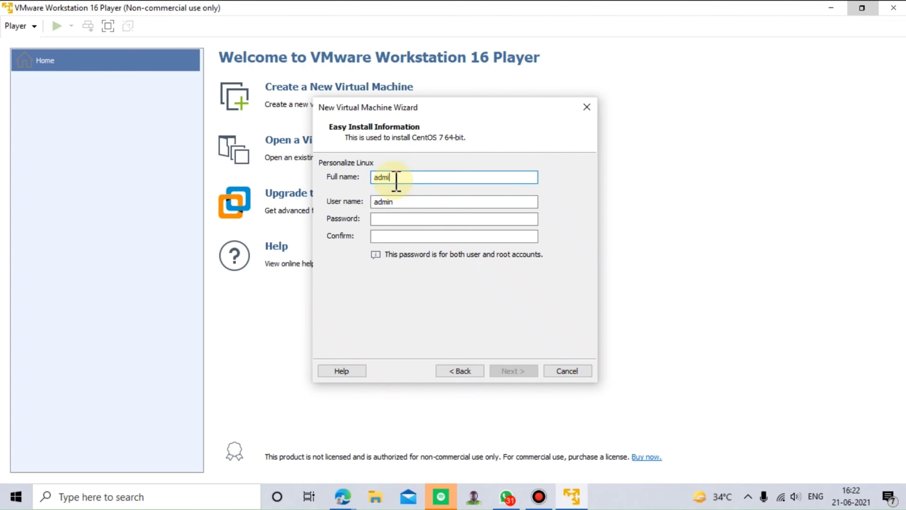
{"action": "type", "text": "Satyajit Roy"}
Step: Enter and confirm the password for the user and root accounts, and continue to naming the virtual machine
{"action": "left_click", "coordinate": [412, 221]}
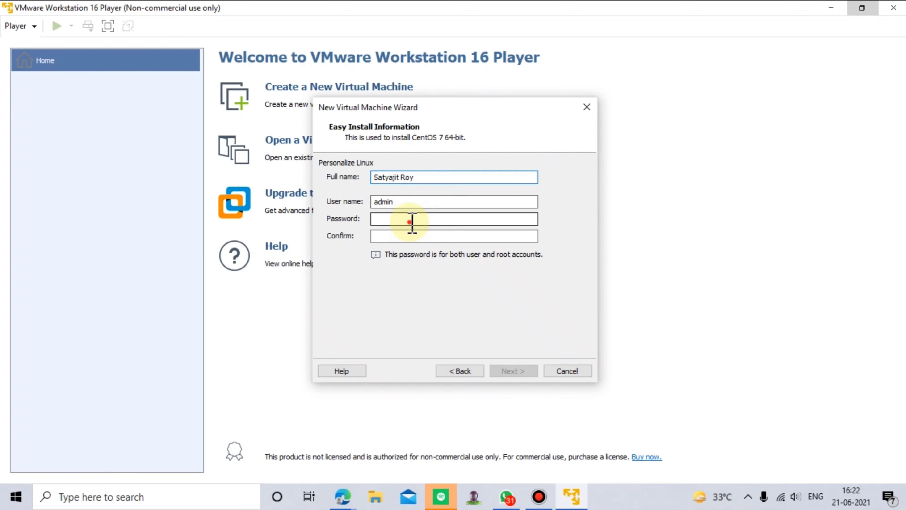
{"action": "type", "text": "a"}
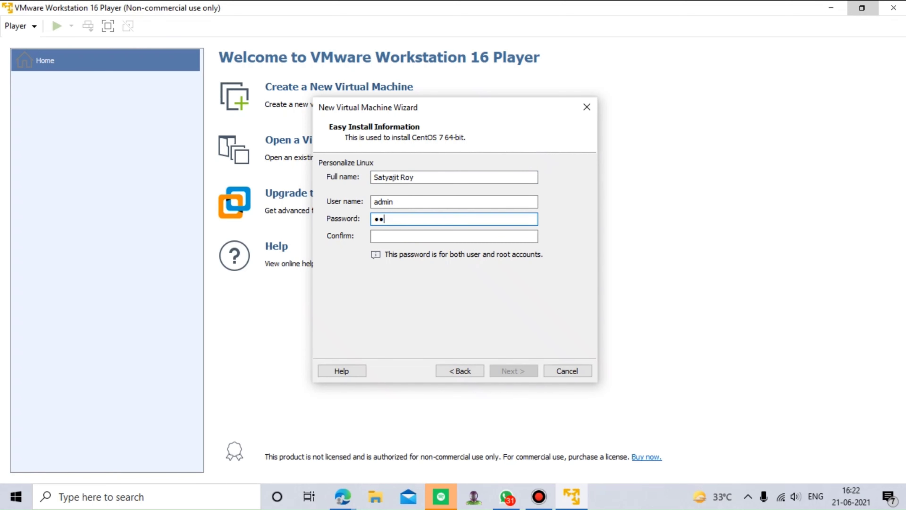
{"action": "type", "text": "a"}
{"action": "left_click", "coordinate": [414, 235]}
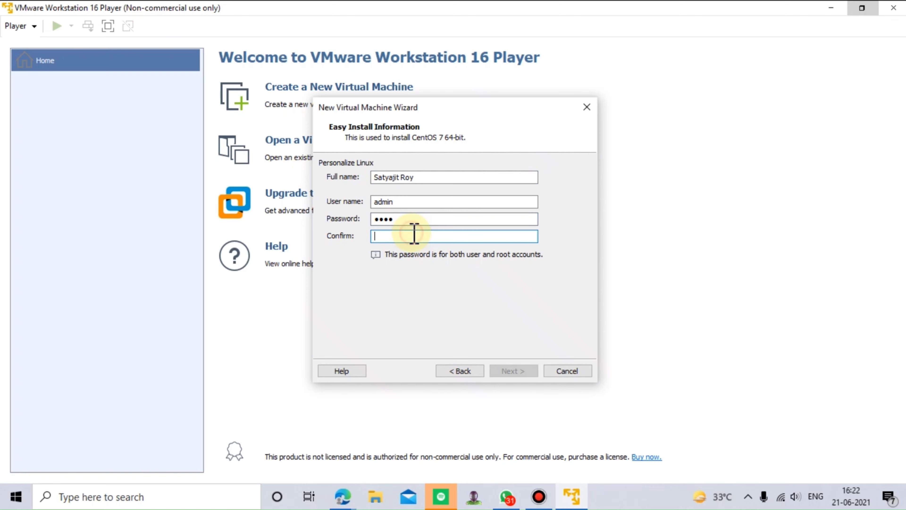
{"action": "type", "text": "1234"}
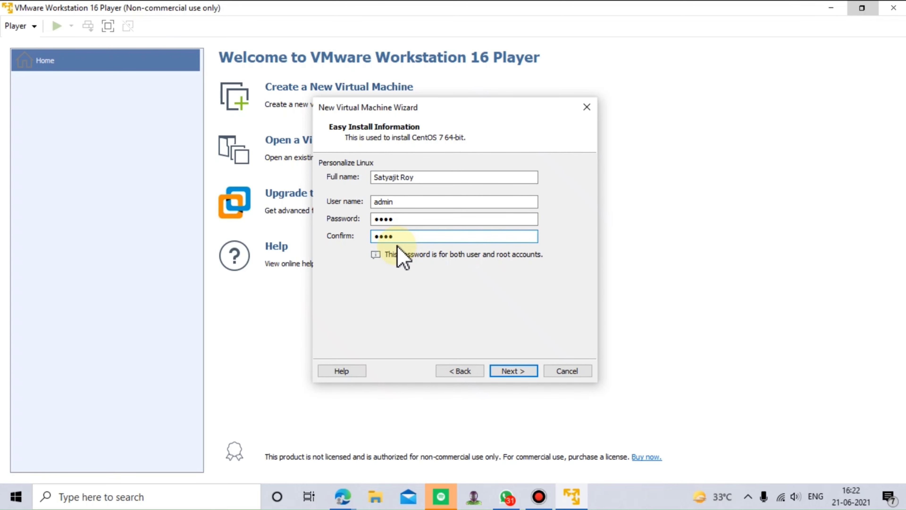
{"action": "left_click", "coordinate": [517, 373]}
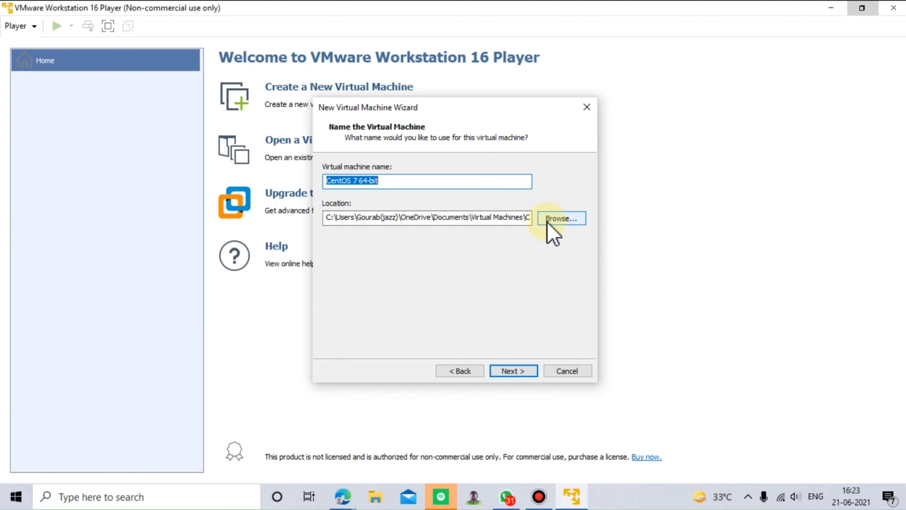
Step: Keep the default virtual machine name and location, set the maximum disk size to 40 GB stored as a single file, and review the settings summary
{"action": "left_click", "coordinate": [516, 370]}
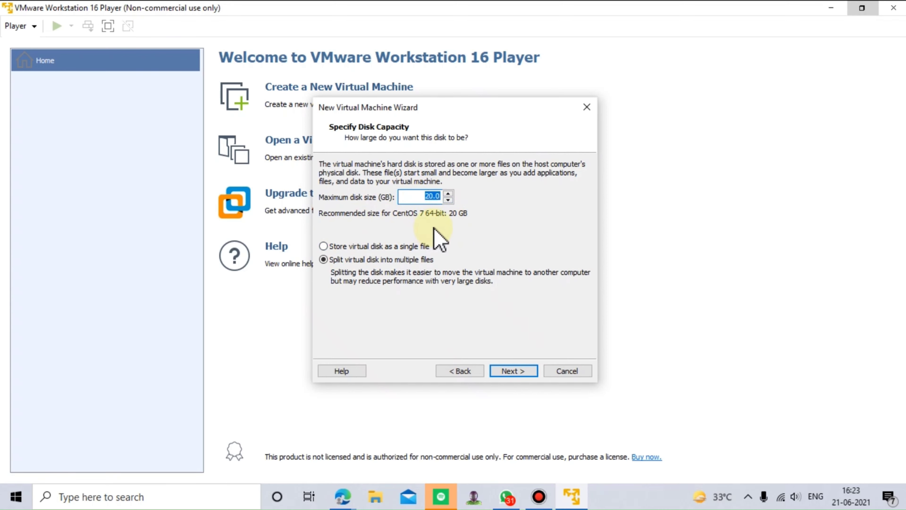
{"action": "left_click", "coordinate": [447, 194]}
{"action": "left_click", "coordinate": [448, 194]}
{"action": "left_click", "coordinate": [447, 194]}
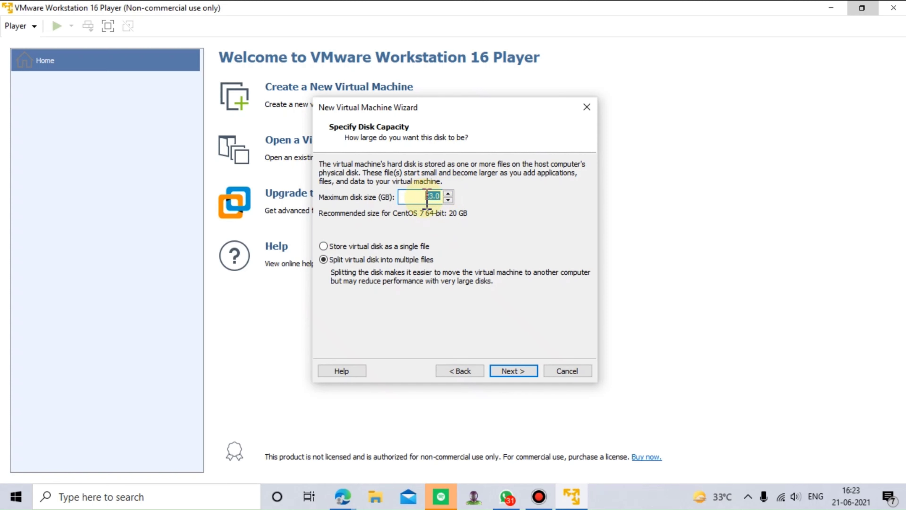
{"action": "type", "text": "40"}
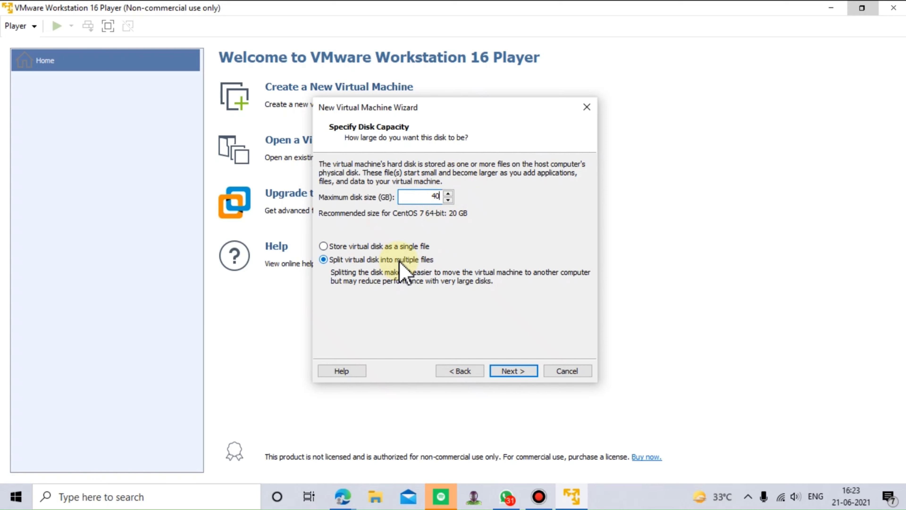
{"action": "left_click", "coordinate": [324, 246]}
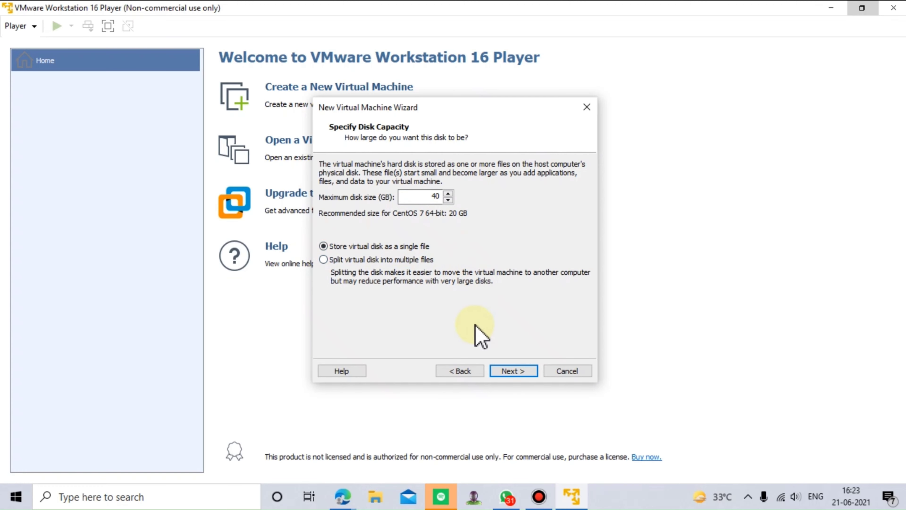
{"action": "left_click", "coordinate": [510, 371]}
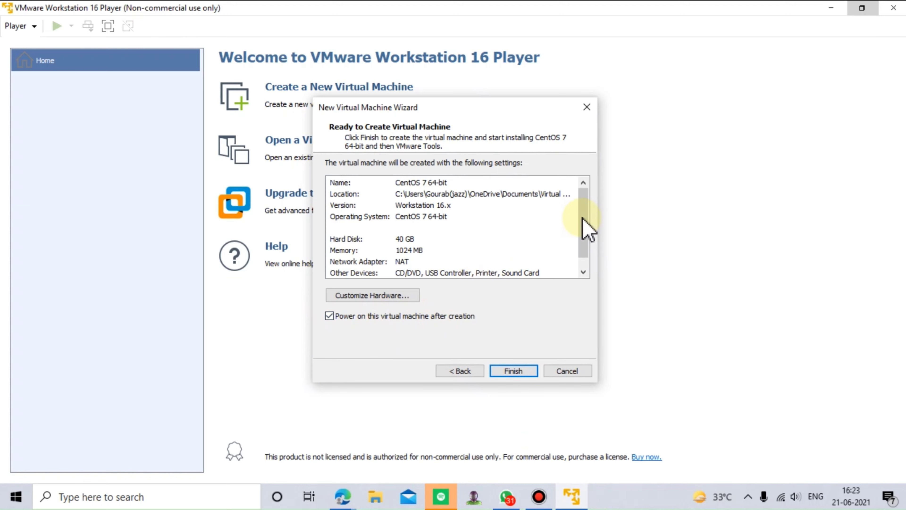
{"action": "left_click_drag", "start_coordinate": [582, 217], "coordinate": [573, 232]}
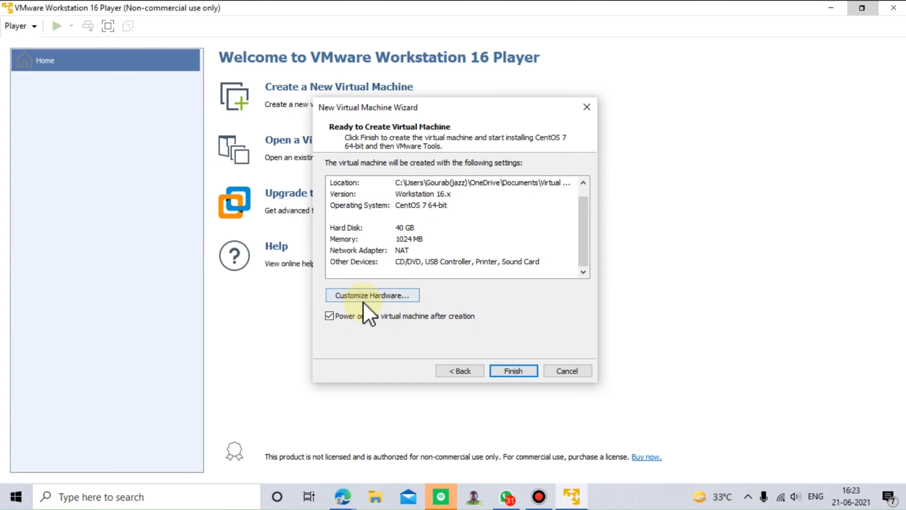
Step: Customize the virtual machine's hardware with 2048 MB of memory and 4 processor cores
{"action": "left_click", "coordinate": [374, 294]}
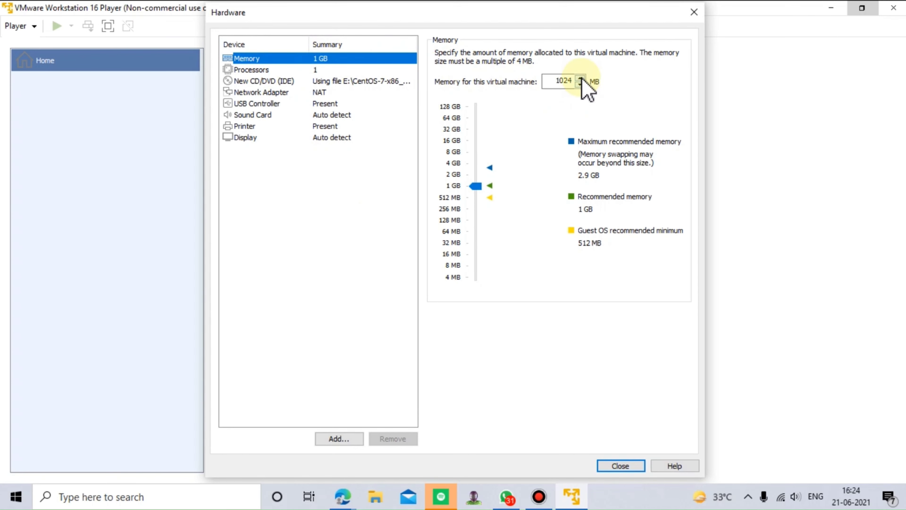
{"action": "left_click", "coordinate": [477, 185]}
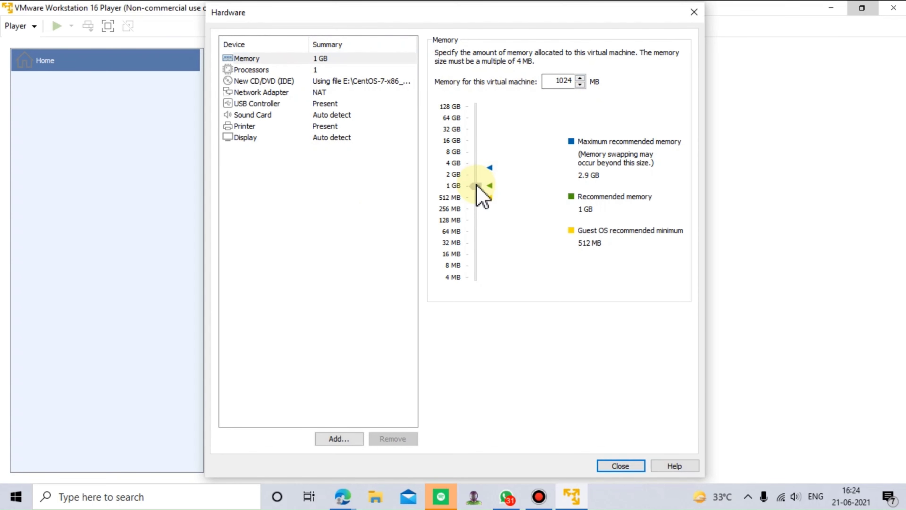
{"action": "left_click_drag", "start_coordinate": [476, 185], "coordinate": [477, 176]}
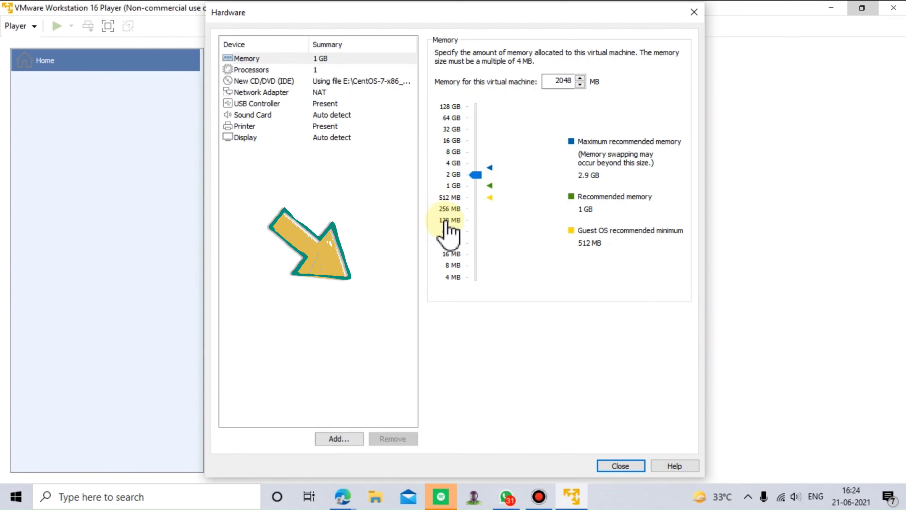
{"action": "left_click", "coordinate": [251, 69]}
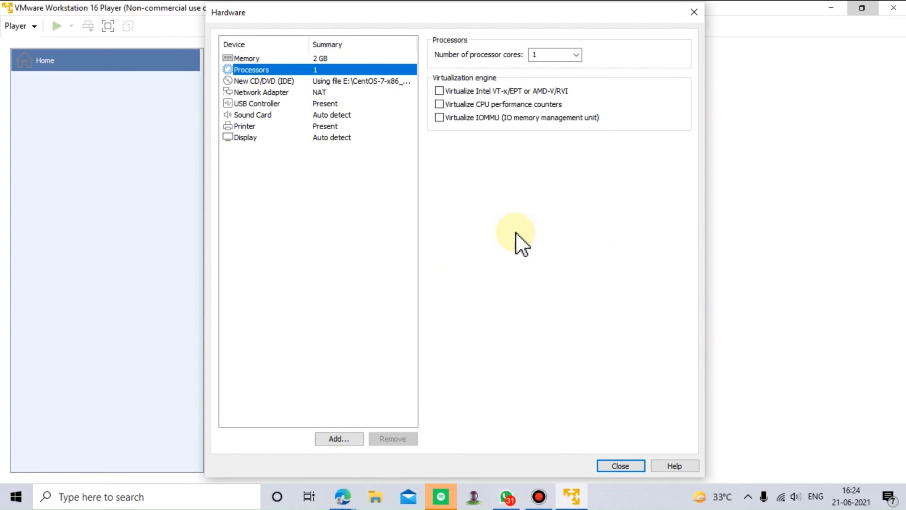
{"action": "left_click", "coordinate": [577, 56]}
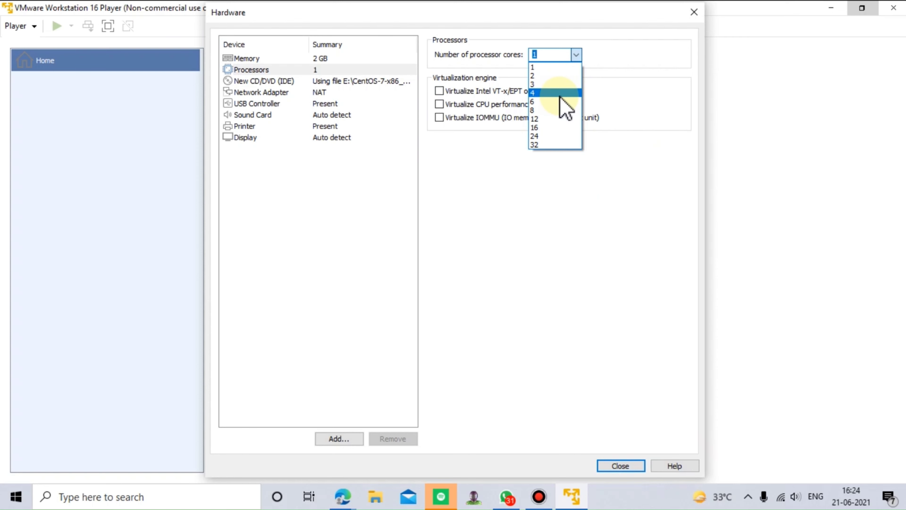
{"action": "left_click", "coordinate": [566, 94]}
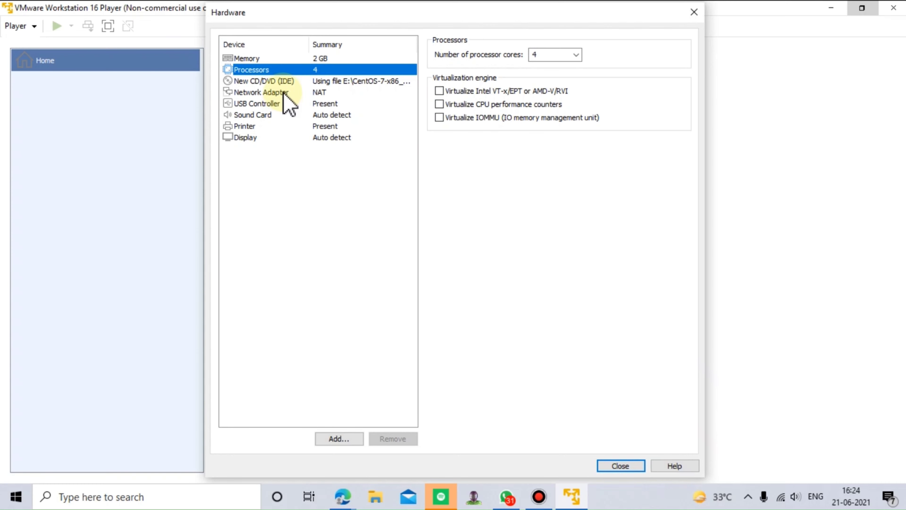
Step: Review the CD/DVD, network adapter, USB controller, sound card, printer and display settings, and close the hardware settings
{"action": "left_click", "coordinate": [285, 80]}
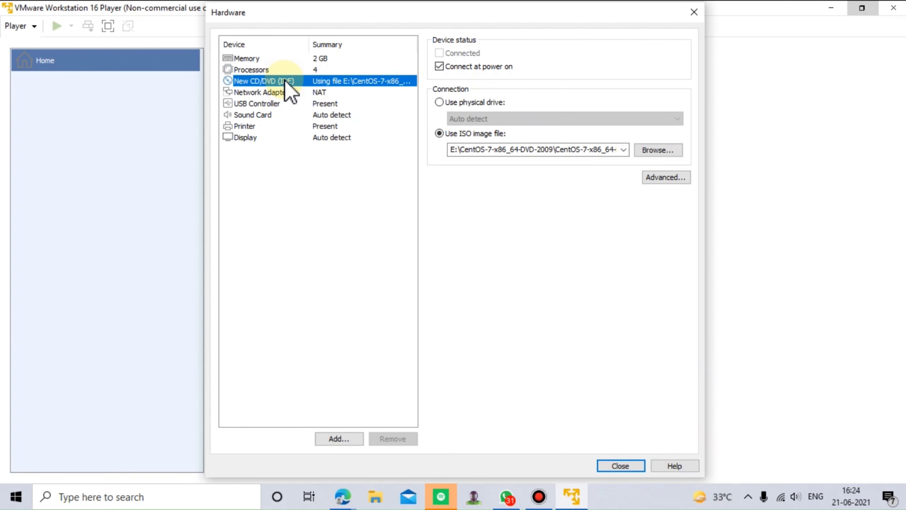
{"action": "left_click", "coordinate": [284, 92]}
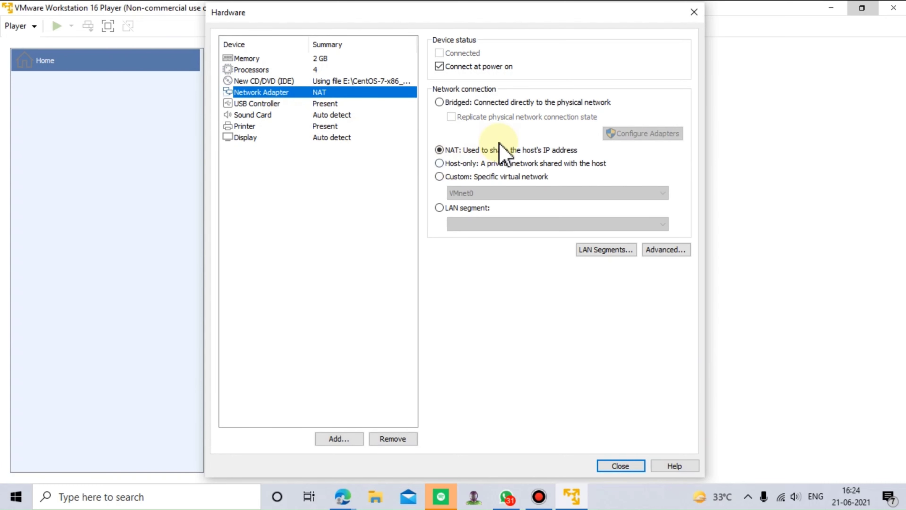
{"action": "left_click", "coordinate": [264, 104]}
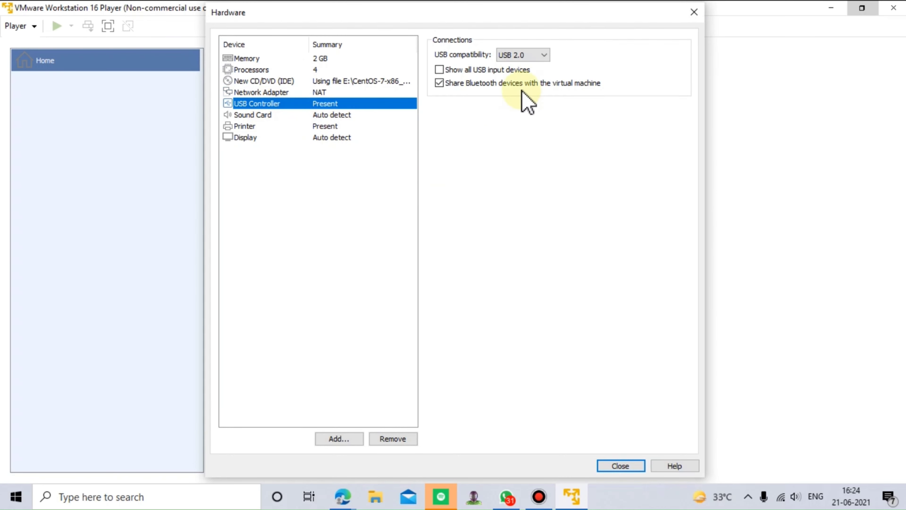
{"action": "left_click", "coordinate": [264, 114]}
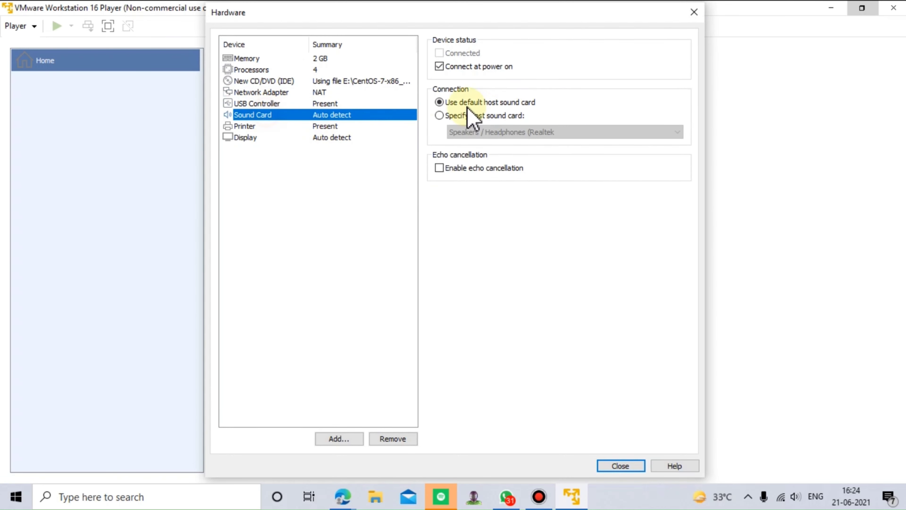
{"action": "left_click", "coordinate": [293, 125]}
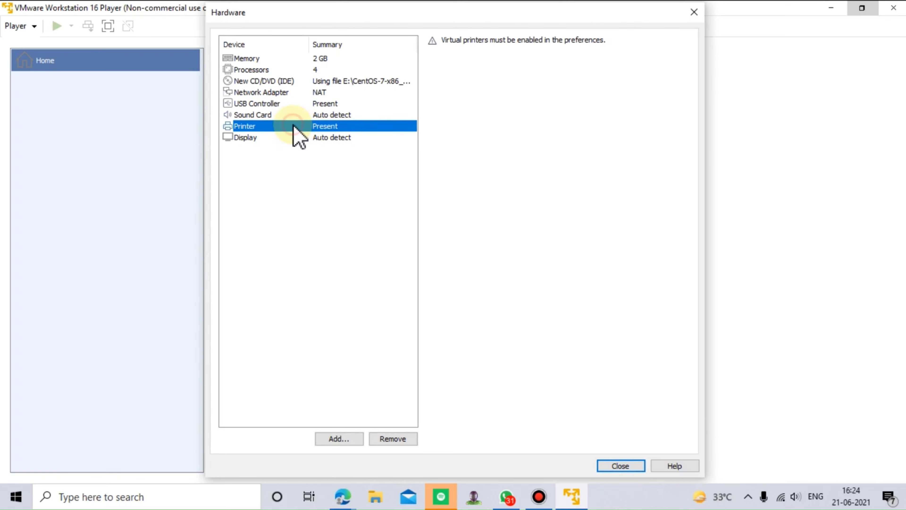
{"action": "left_click", "coordinate": [348, 138]}
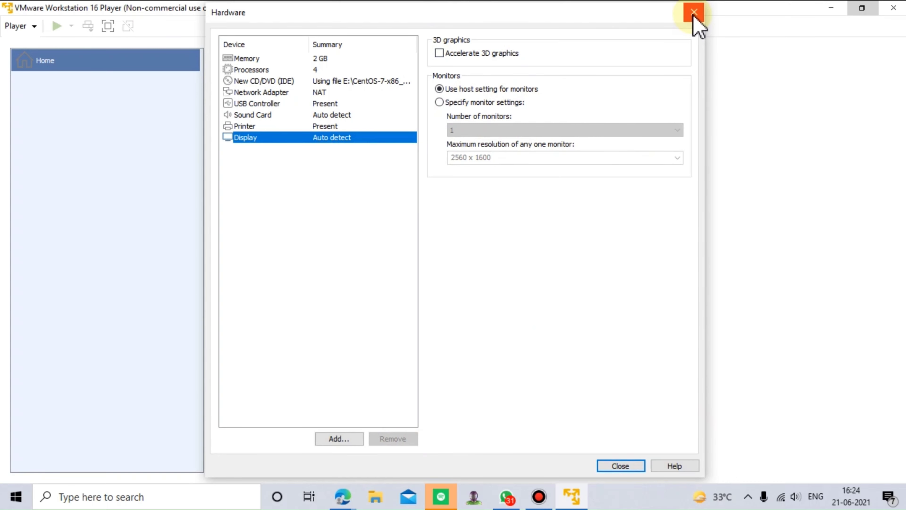
{"action": "left_click", "coordinate": [621, 466]}
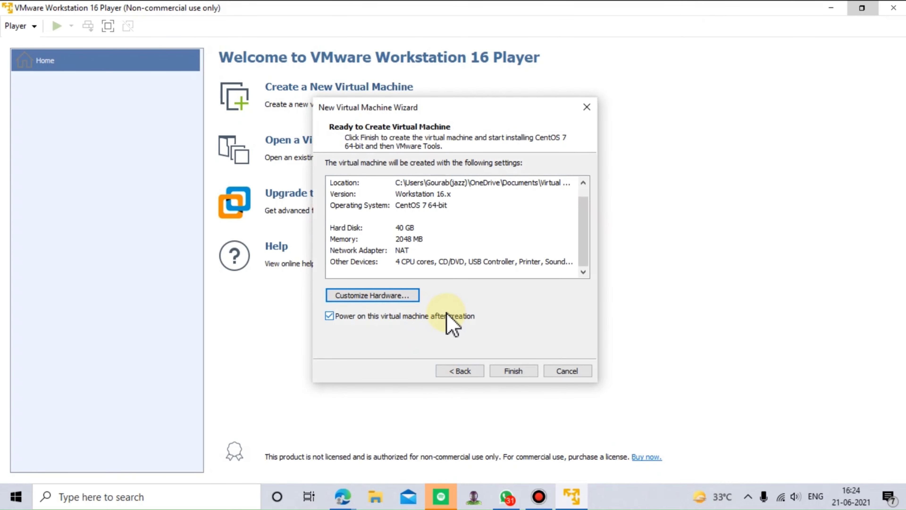
Step: Finish creating the virtual machine with power-on after creation enabled, and start downloading and installing VMware Tools for Linux
{"action": "left_click_drag", "start_coordinate": [585, 244], "coordinate": [593, 217]}
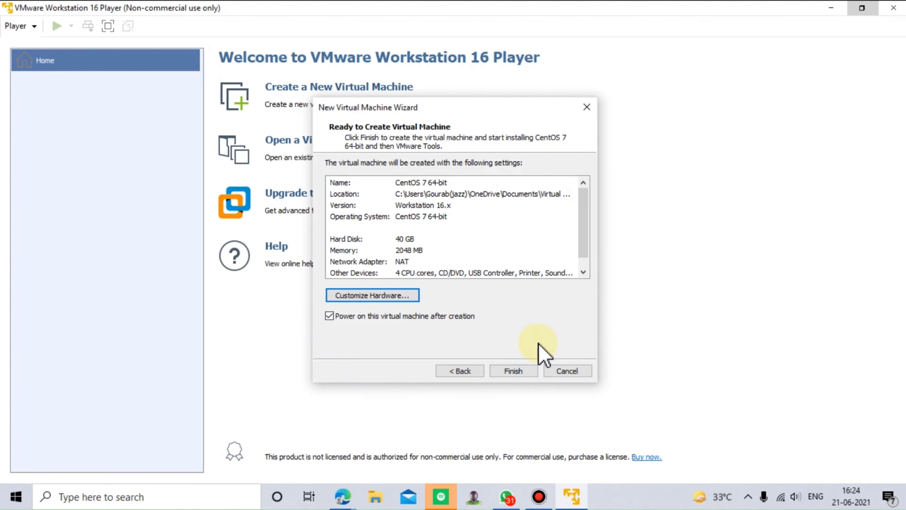
{"action": "left_click", "coordinate": [519, 374]}
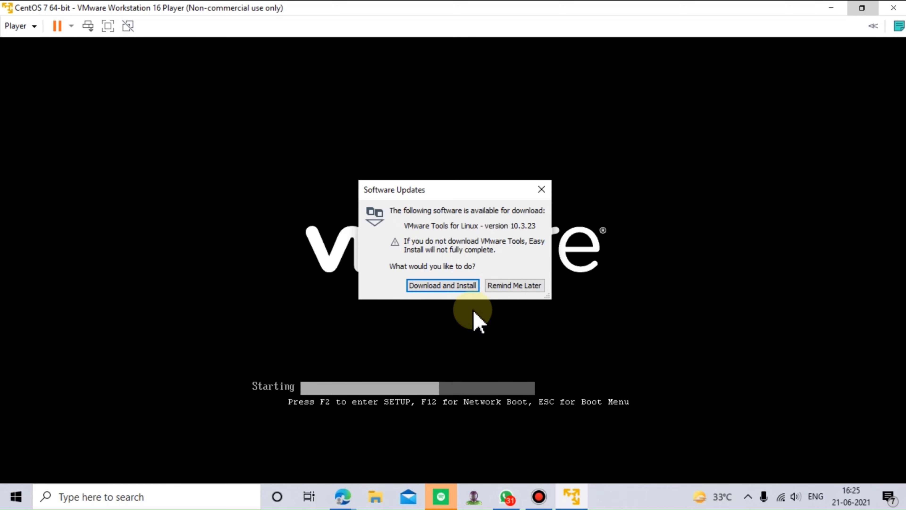
{"action": "left_click", "coordinate": [429, 285]}
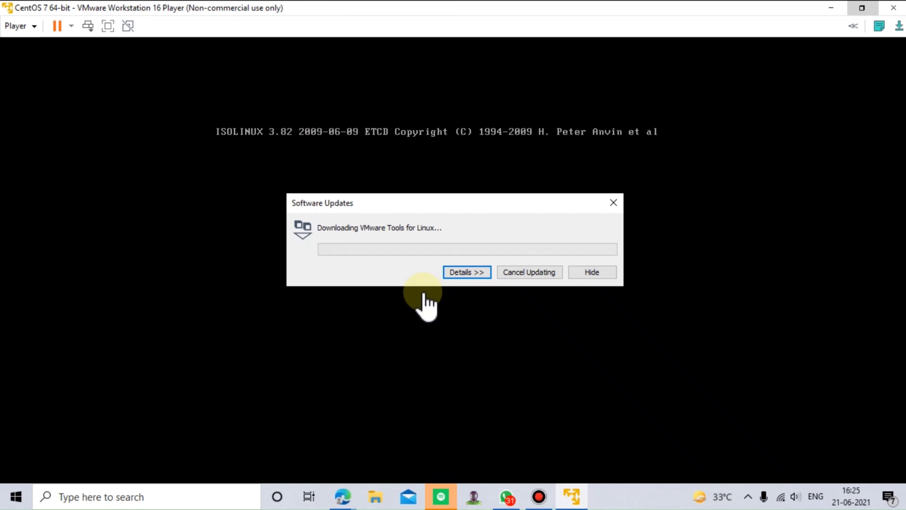